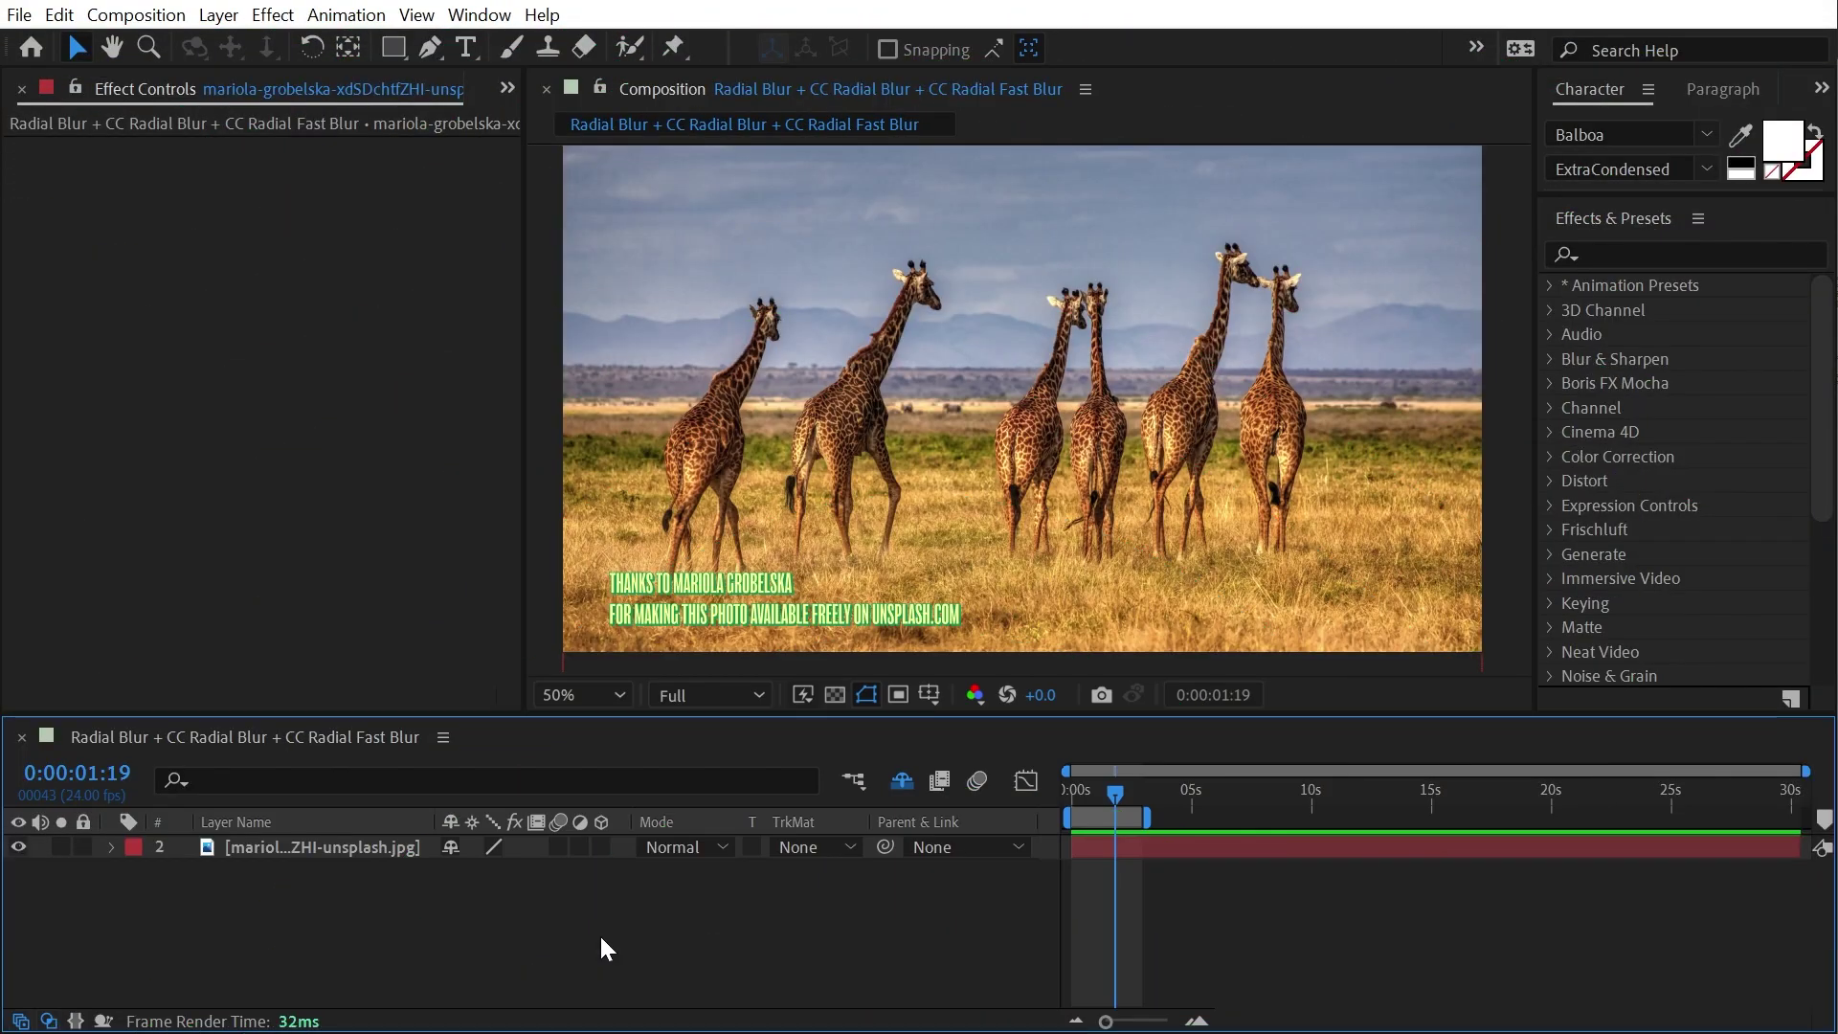
Step: Apply Bilateral Blur from Blur & Sharpen to the giraffe photo and pan across the giraffes' necks and heads
click(1551, 359)
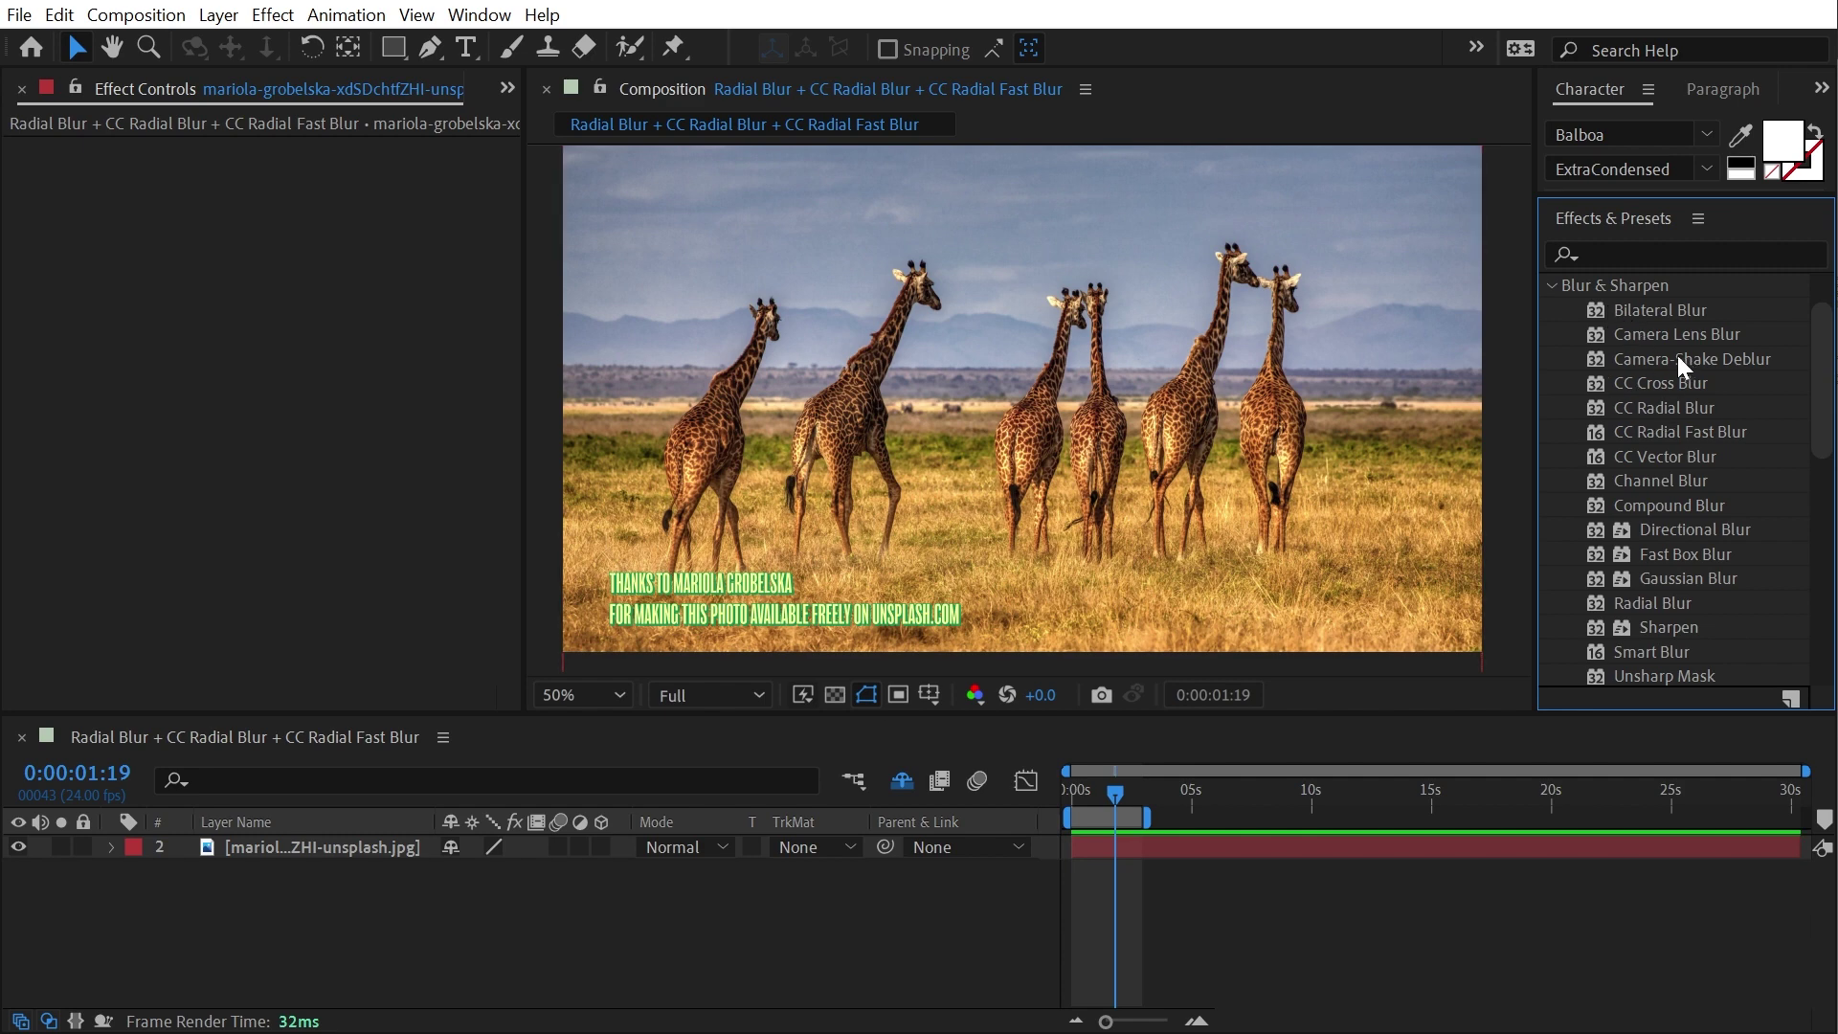
drag(1648, 310, 1047, 388)
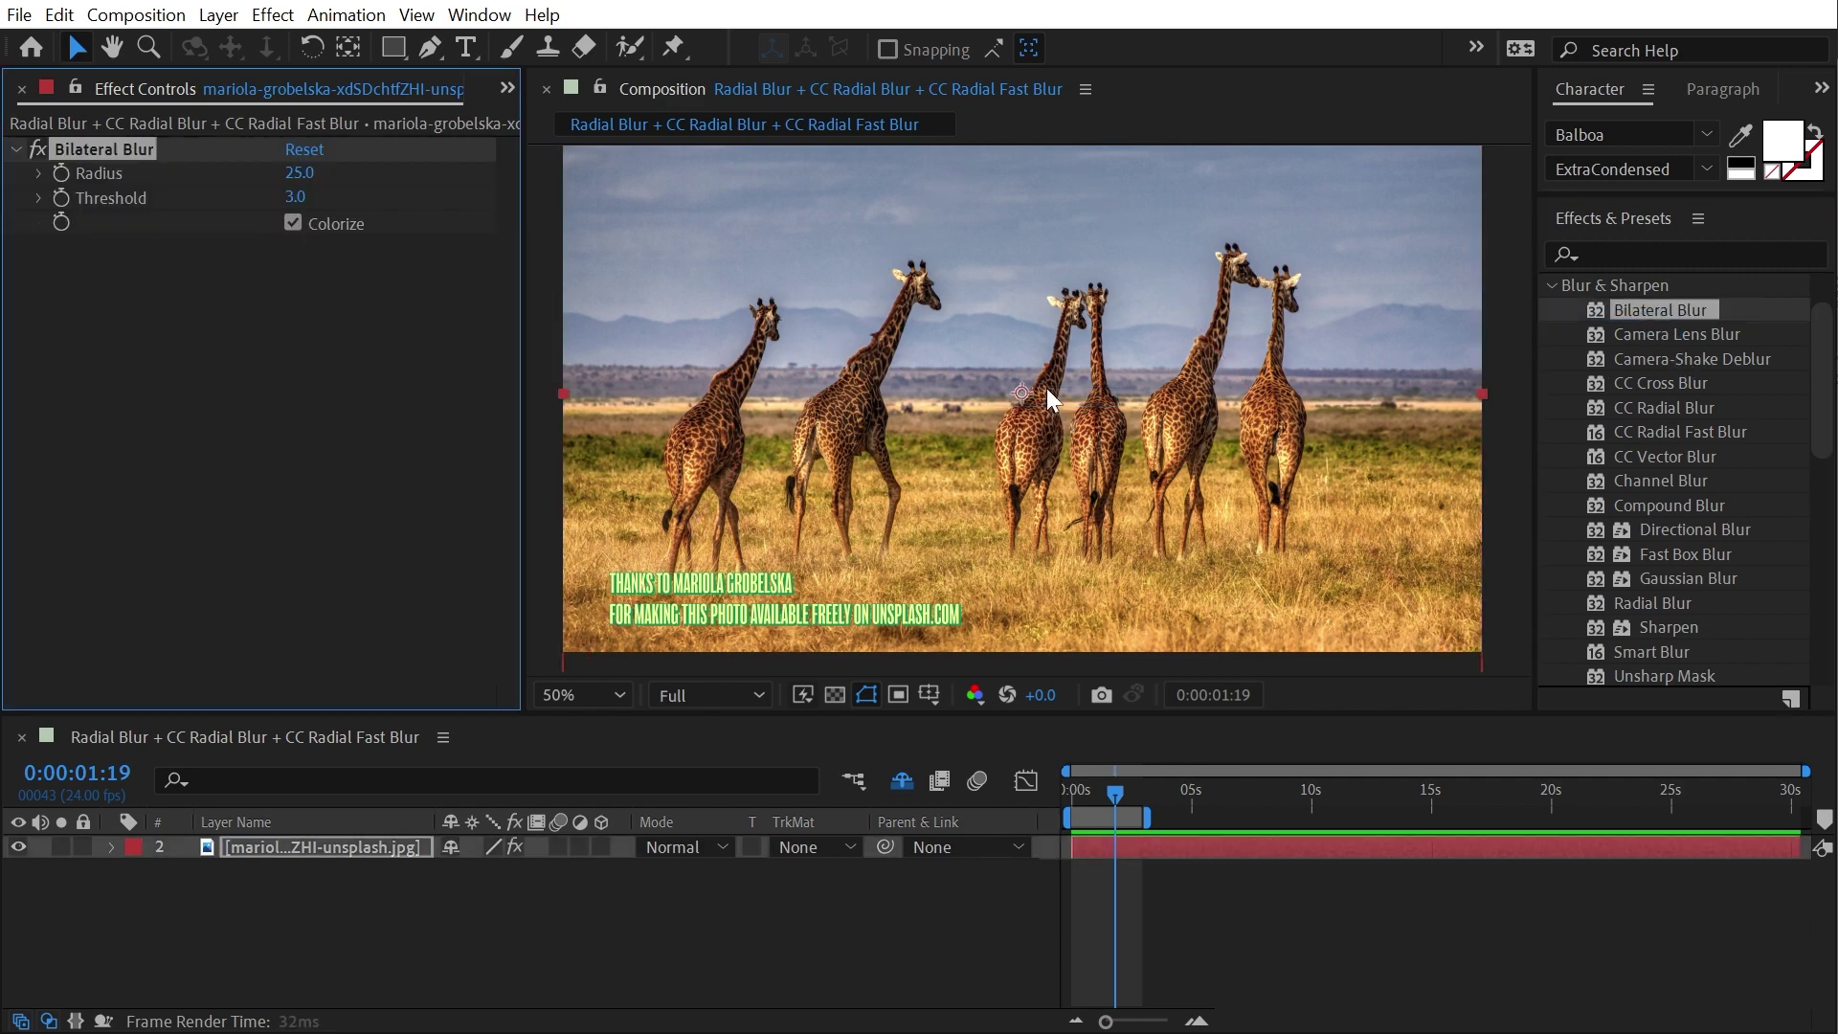
scroll(857, 295, up, 3)
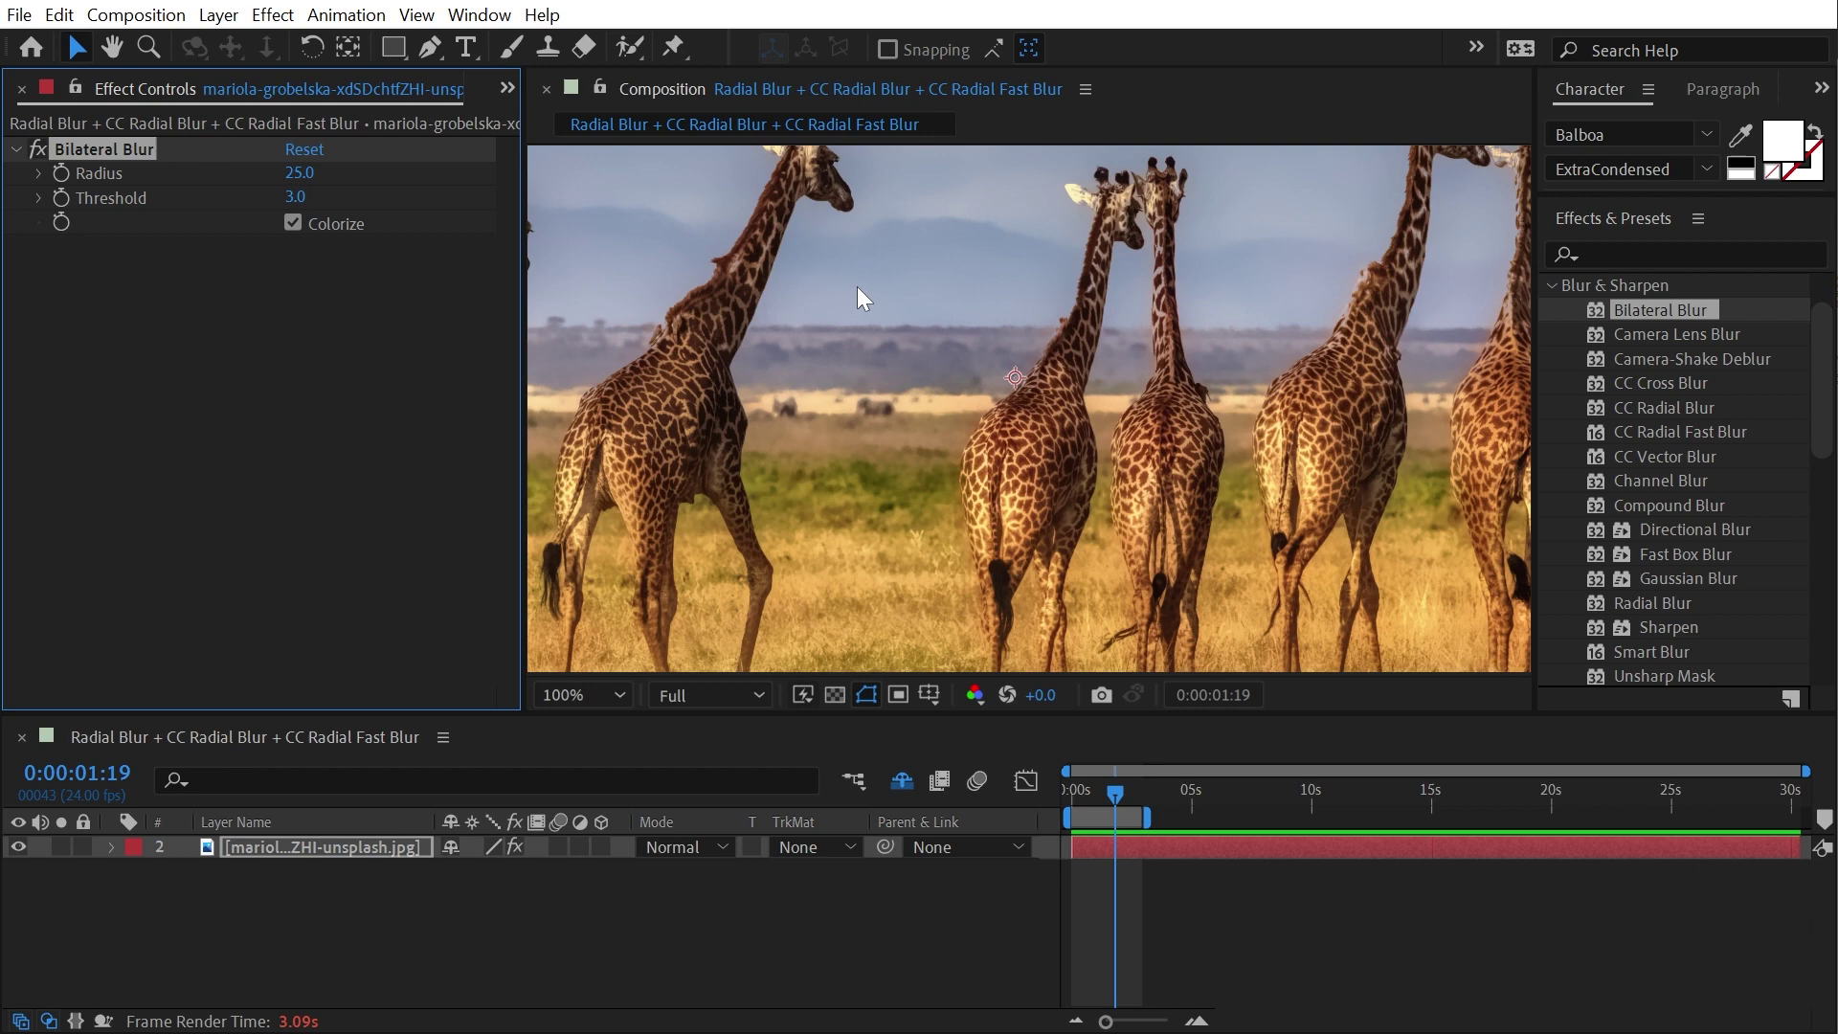
key(h)
drag(792, 254, 1413, 441)
drag(934, 386, 1267, 394)
drag(954, 472, 792, 568)
key(v)
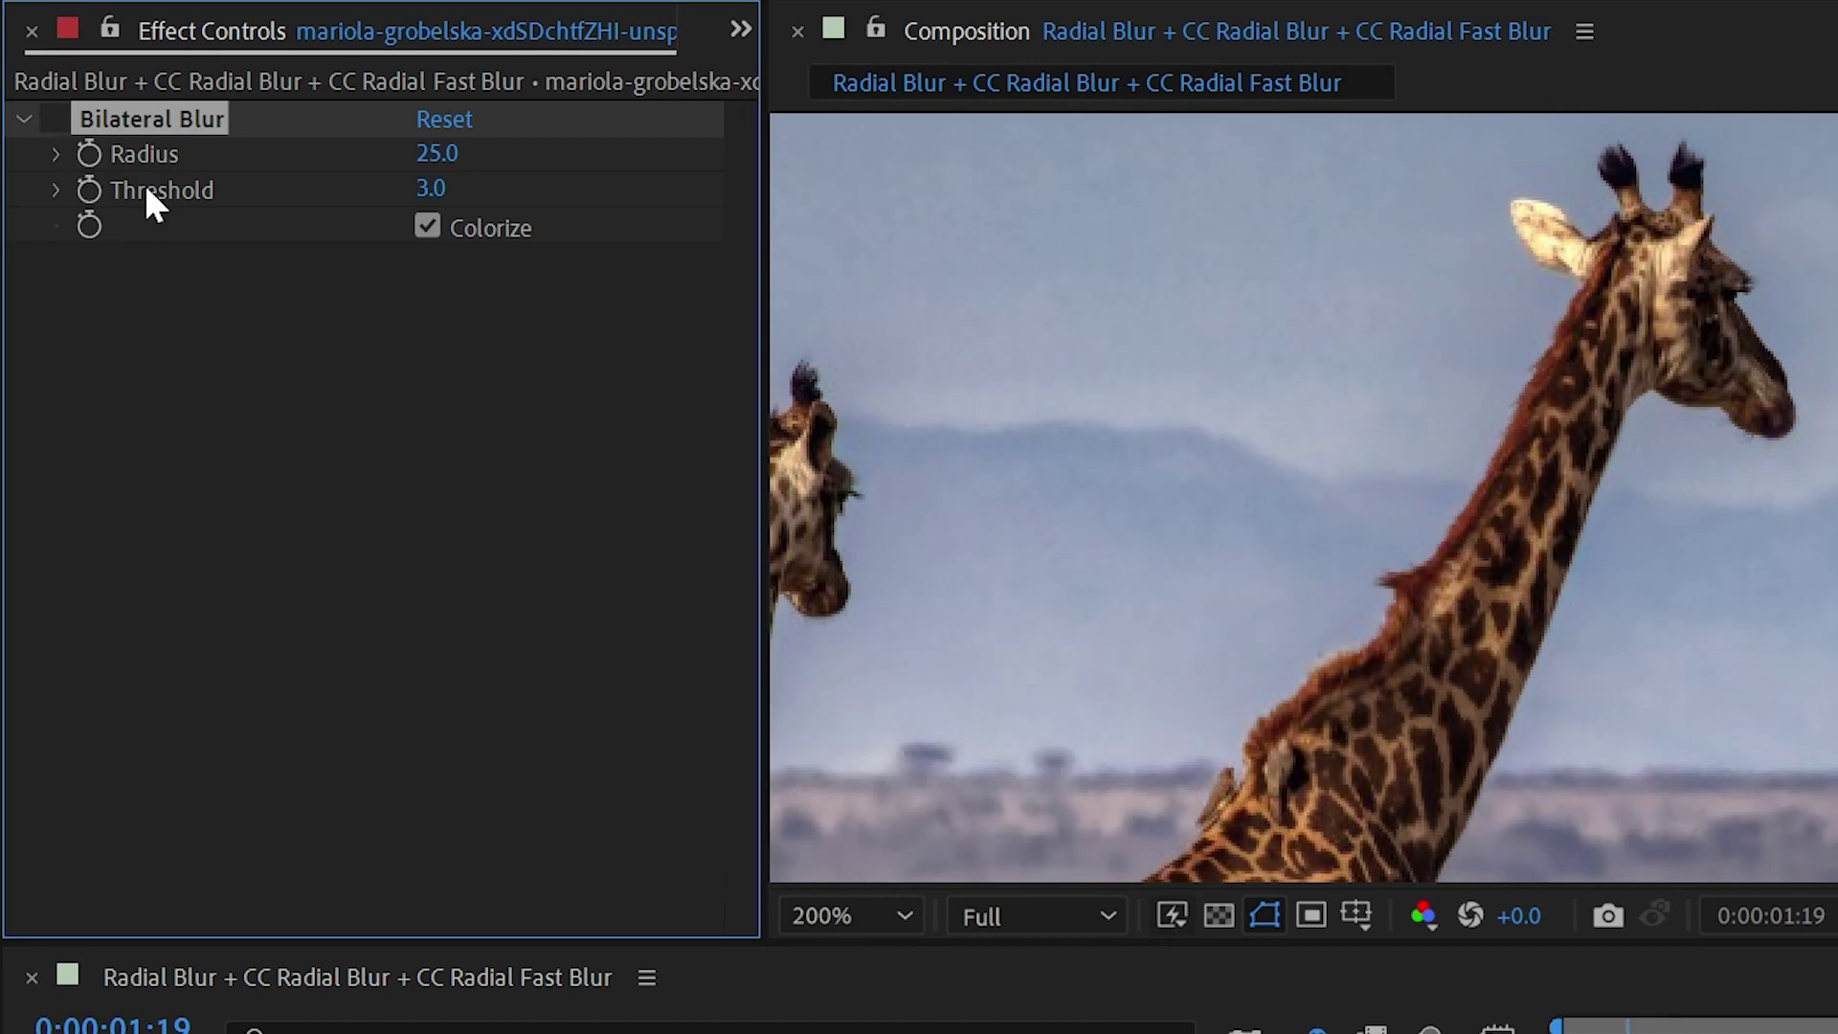
Step: Toggle Bilateral Blur off and on while zoomed into the giraffe's neck to compare the smoothing
click(50, 115)
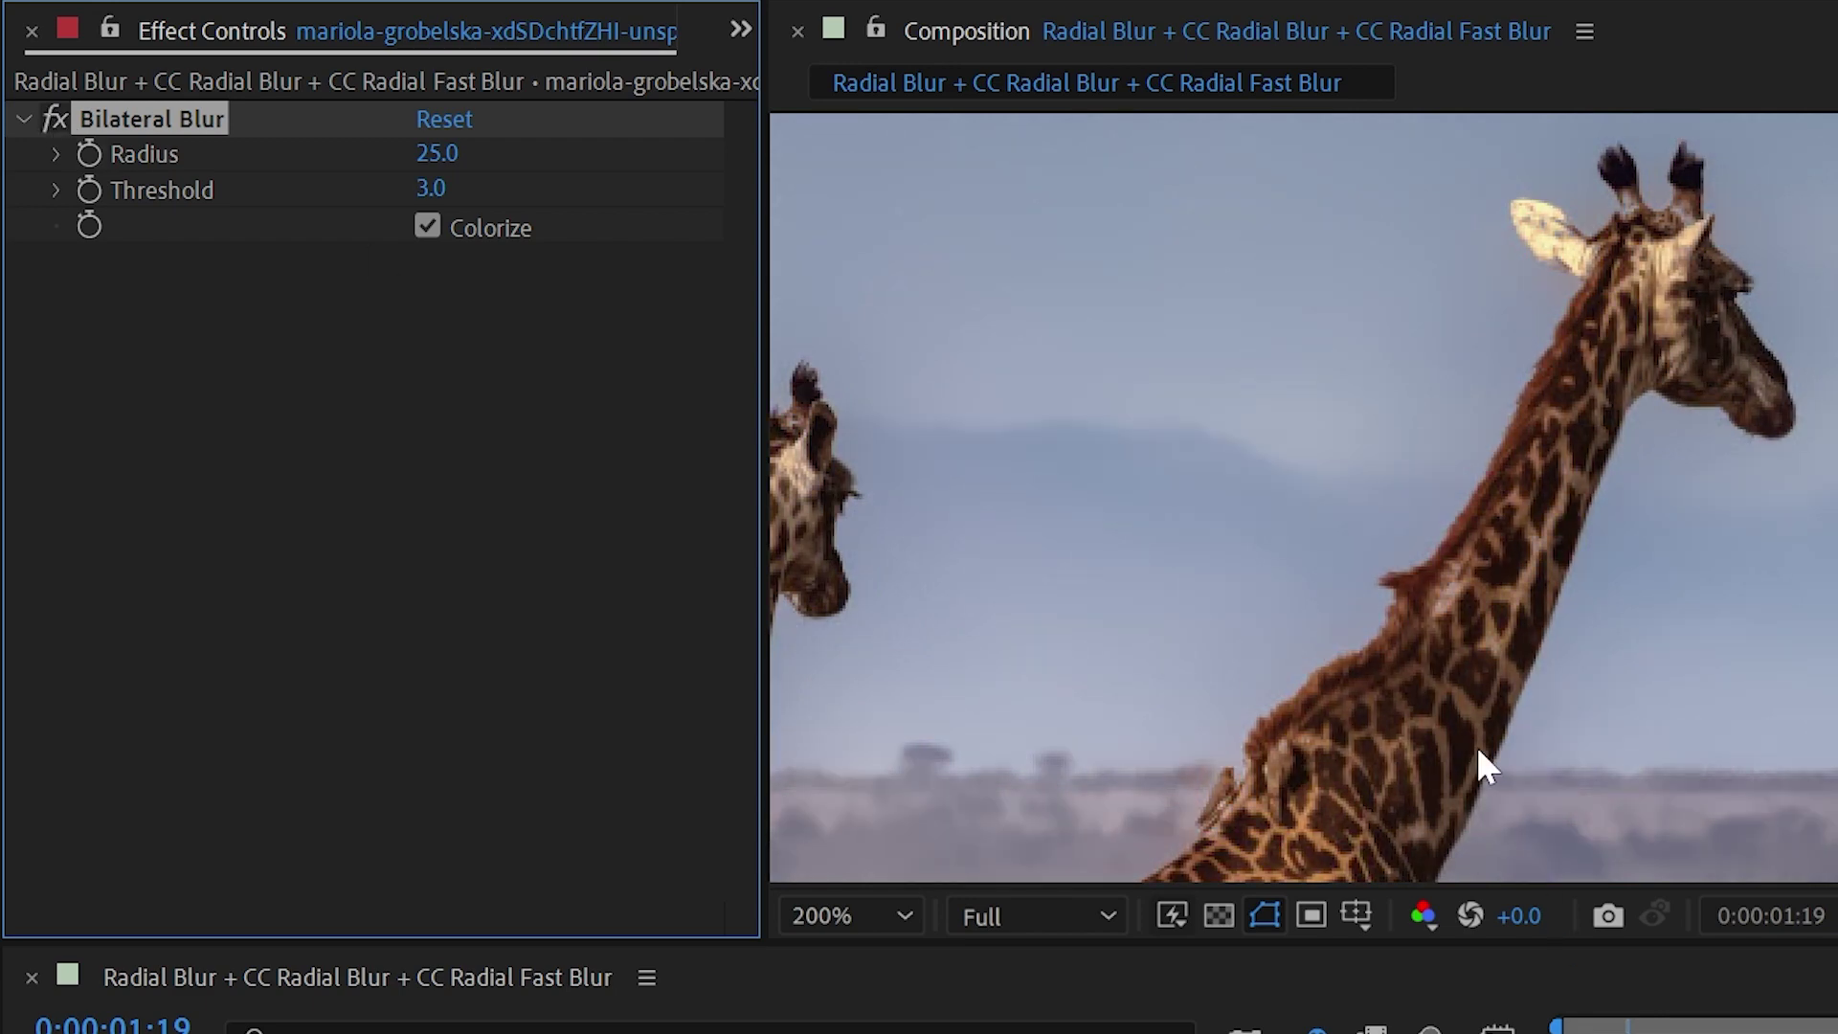
scroll(1714, 410, up, 2)
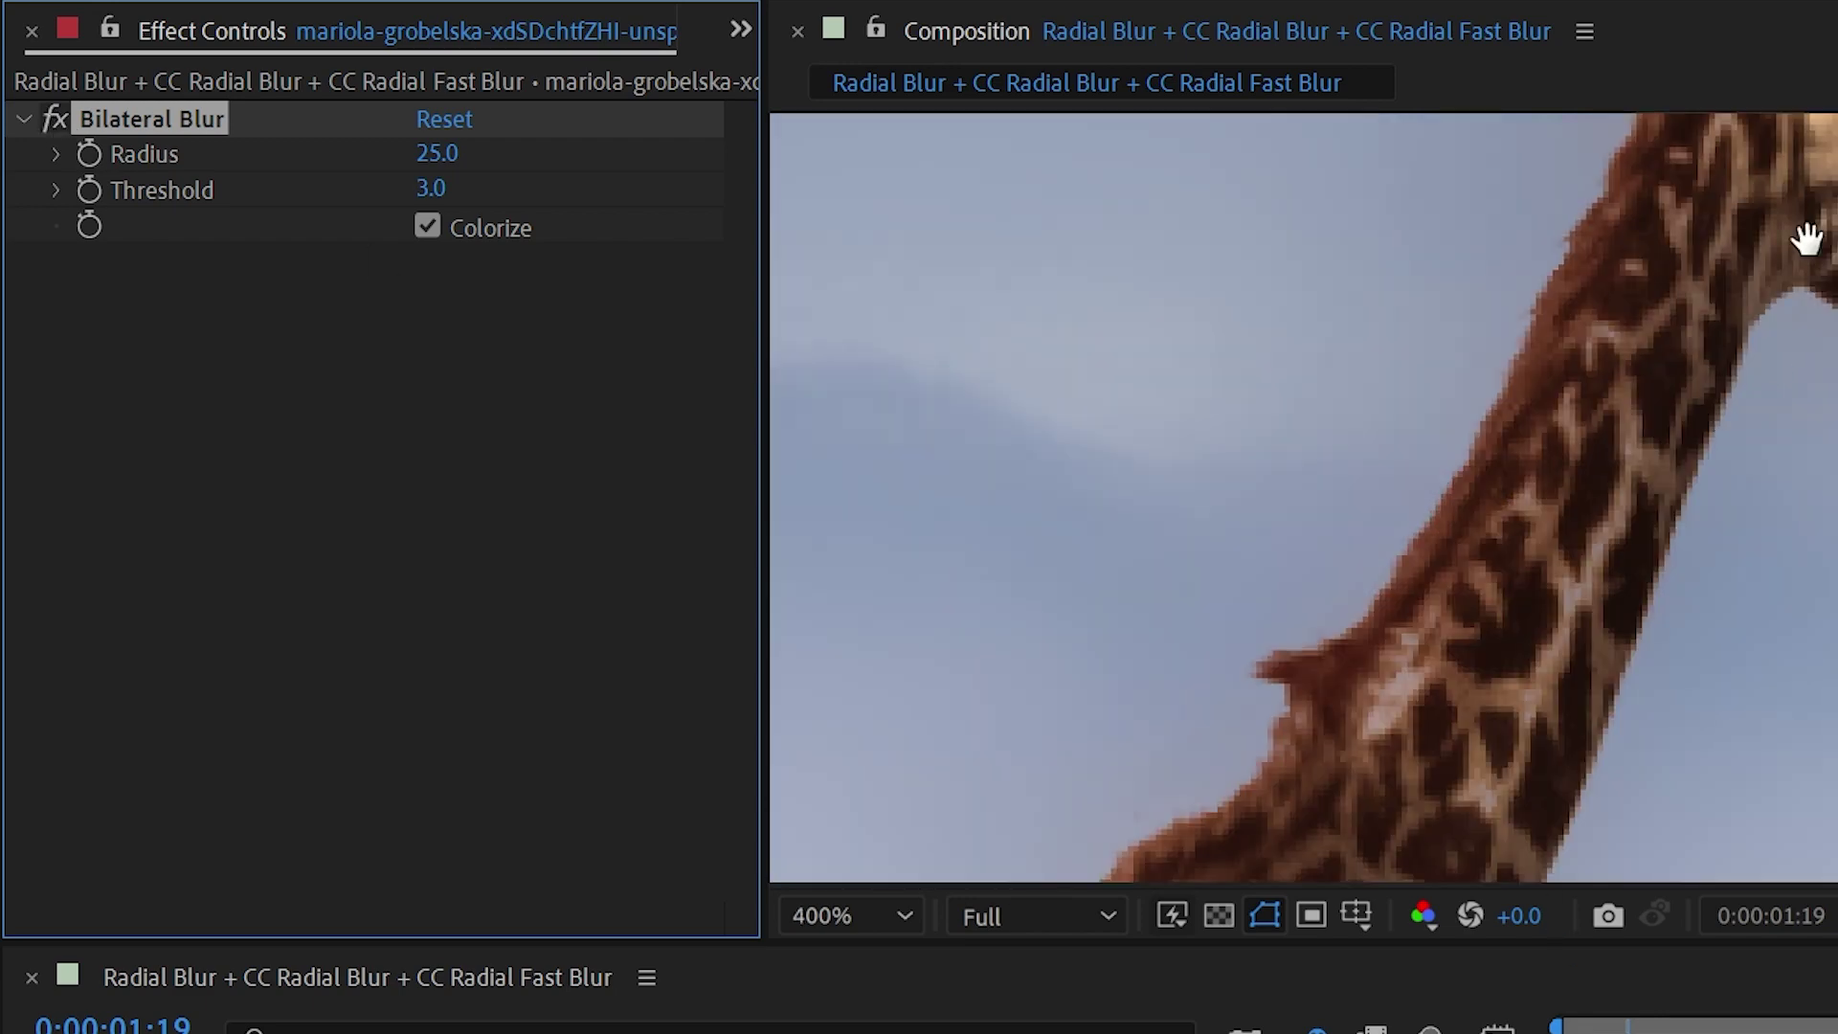
drag(1805, 226, 1658, 360)
scroll(1391, 603, up, 1)
drag(1391, 603, 1793, 267)
click(55, 114)
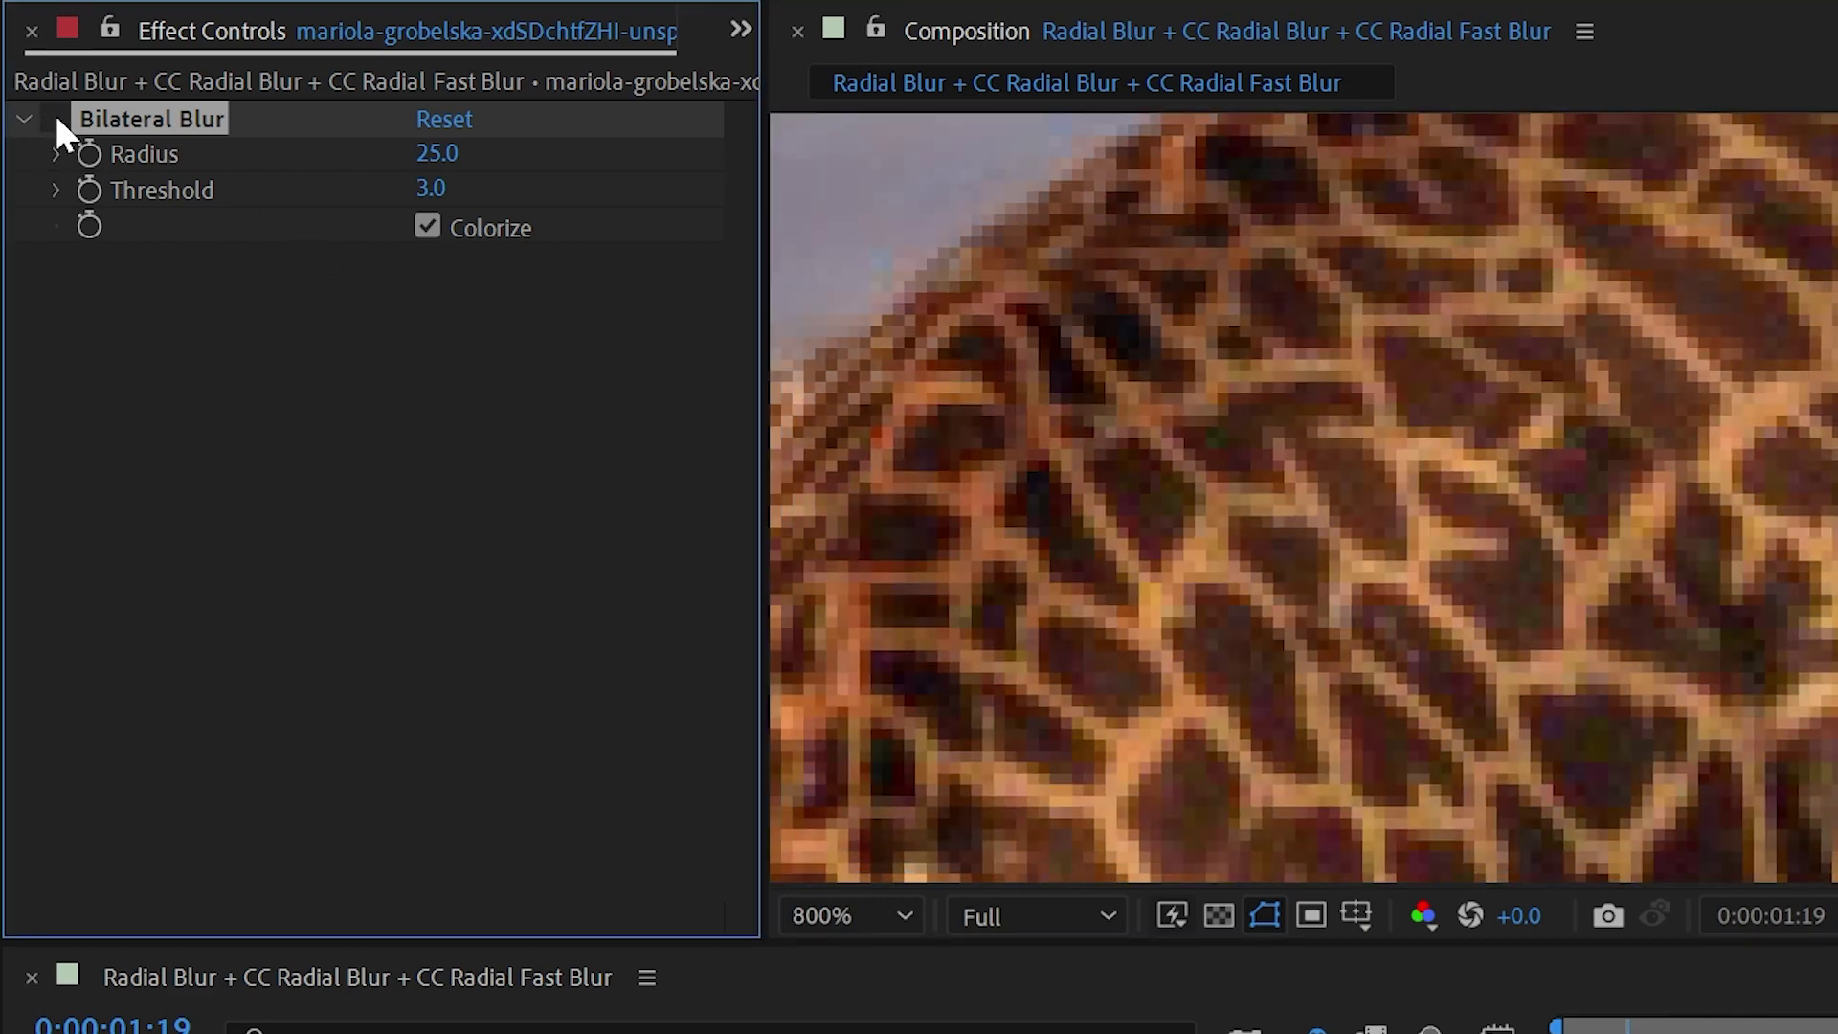
click(54, 115)
click(54, 116)
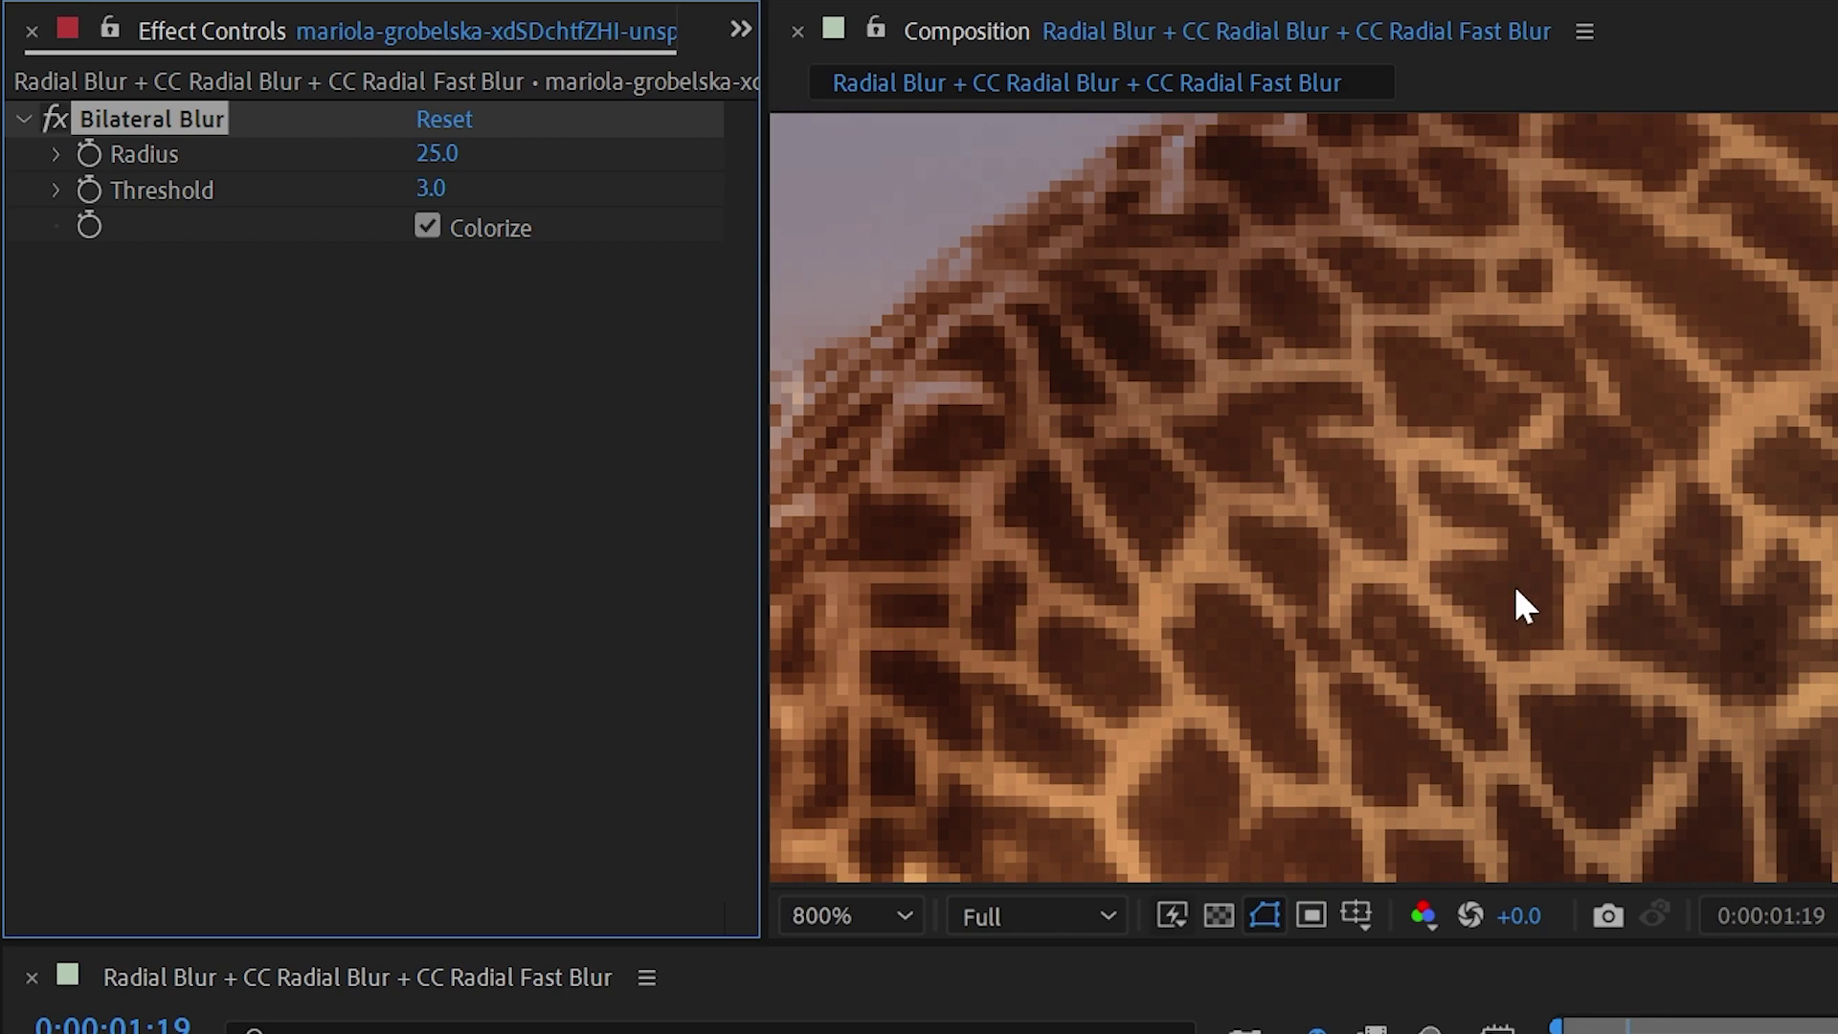
scroll(1512, 593, down, 1)
scroll(1372, 567, down, 1)
scroll(1404, 536, down, 1)
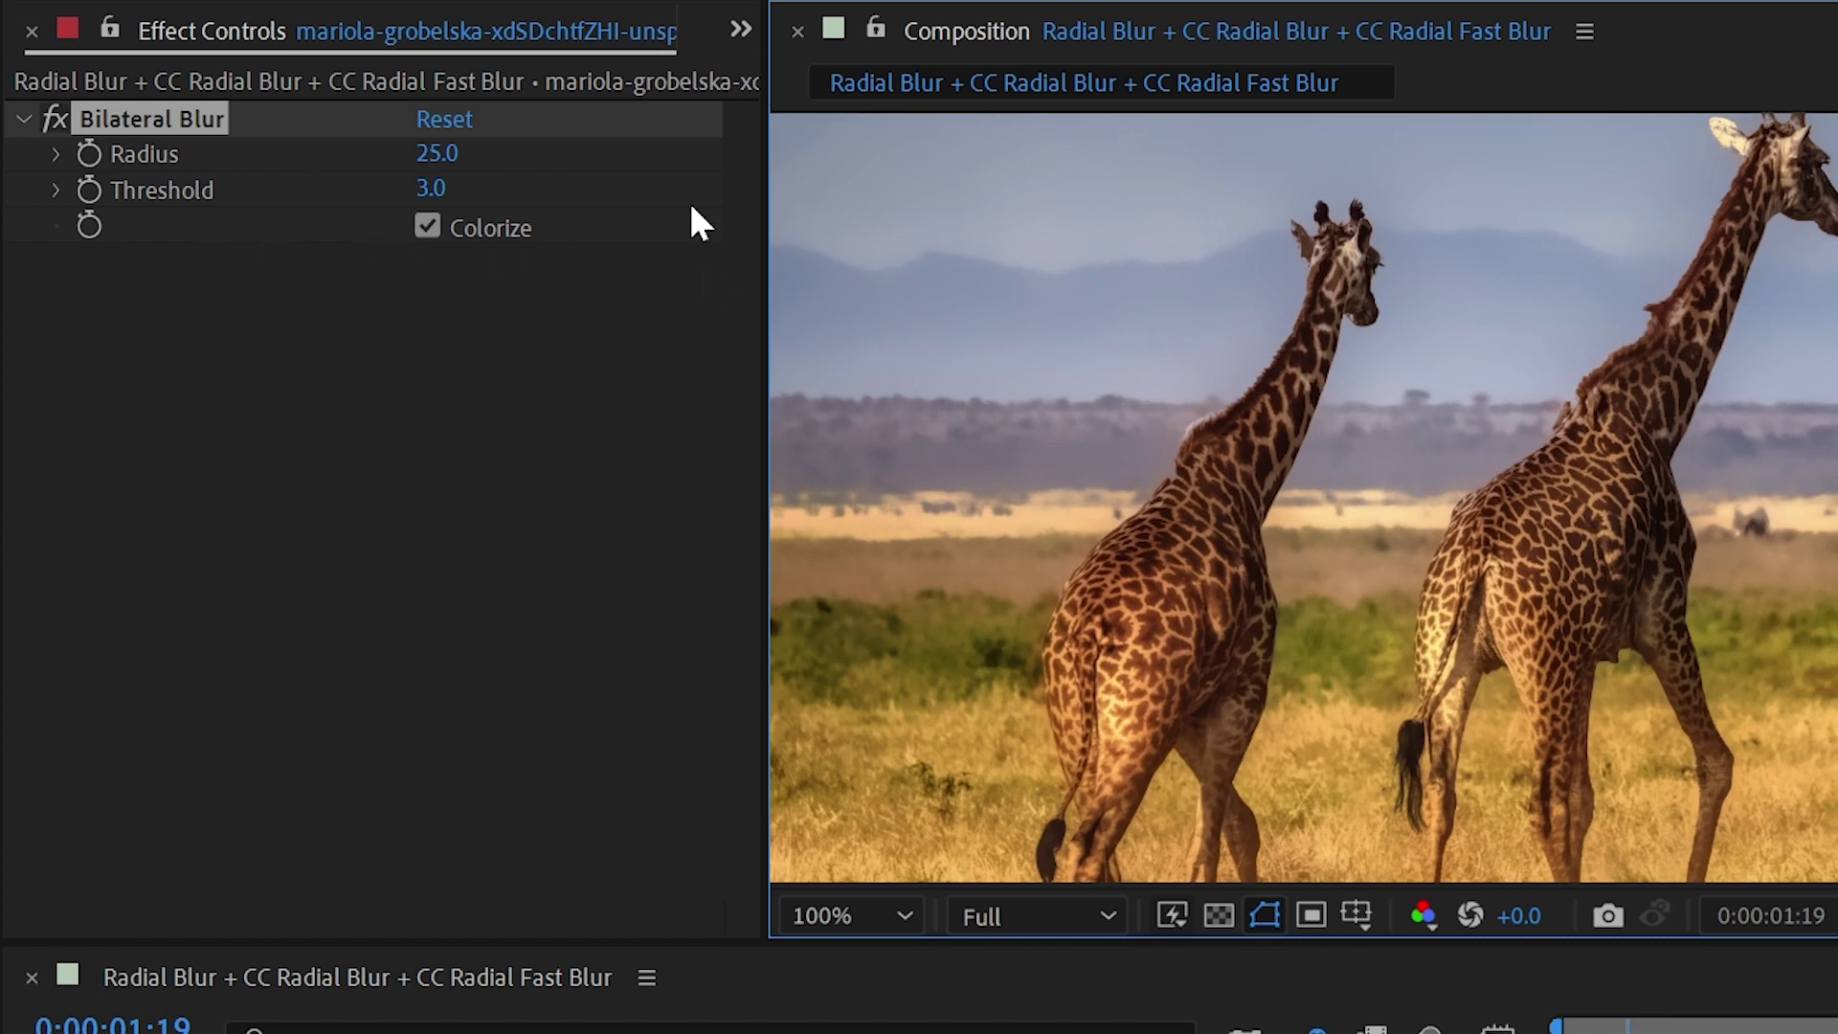
scroll(1486, 488, up, 1)
drag(1714, 508, 1354, 533)
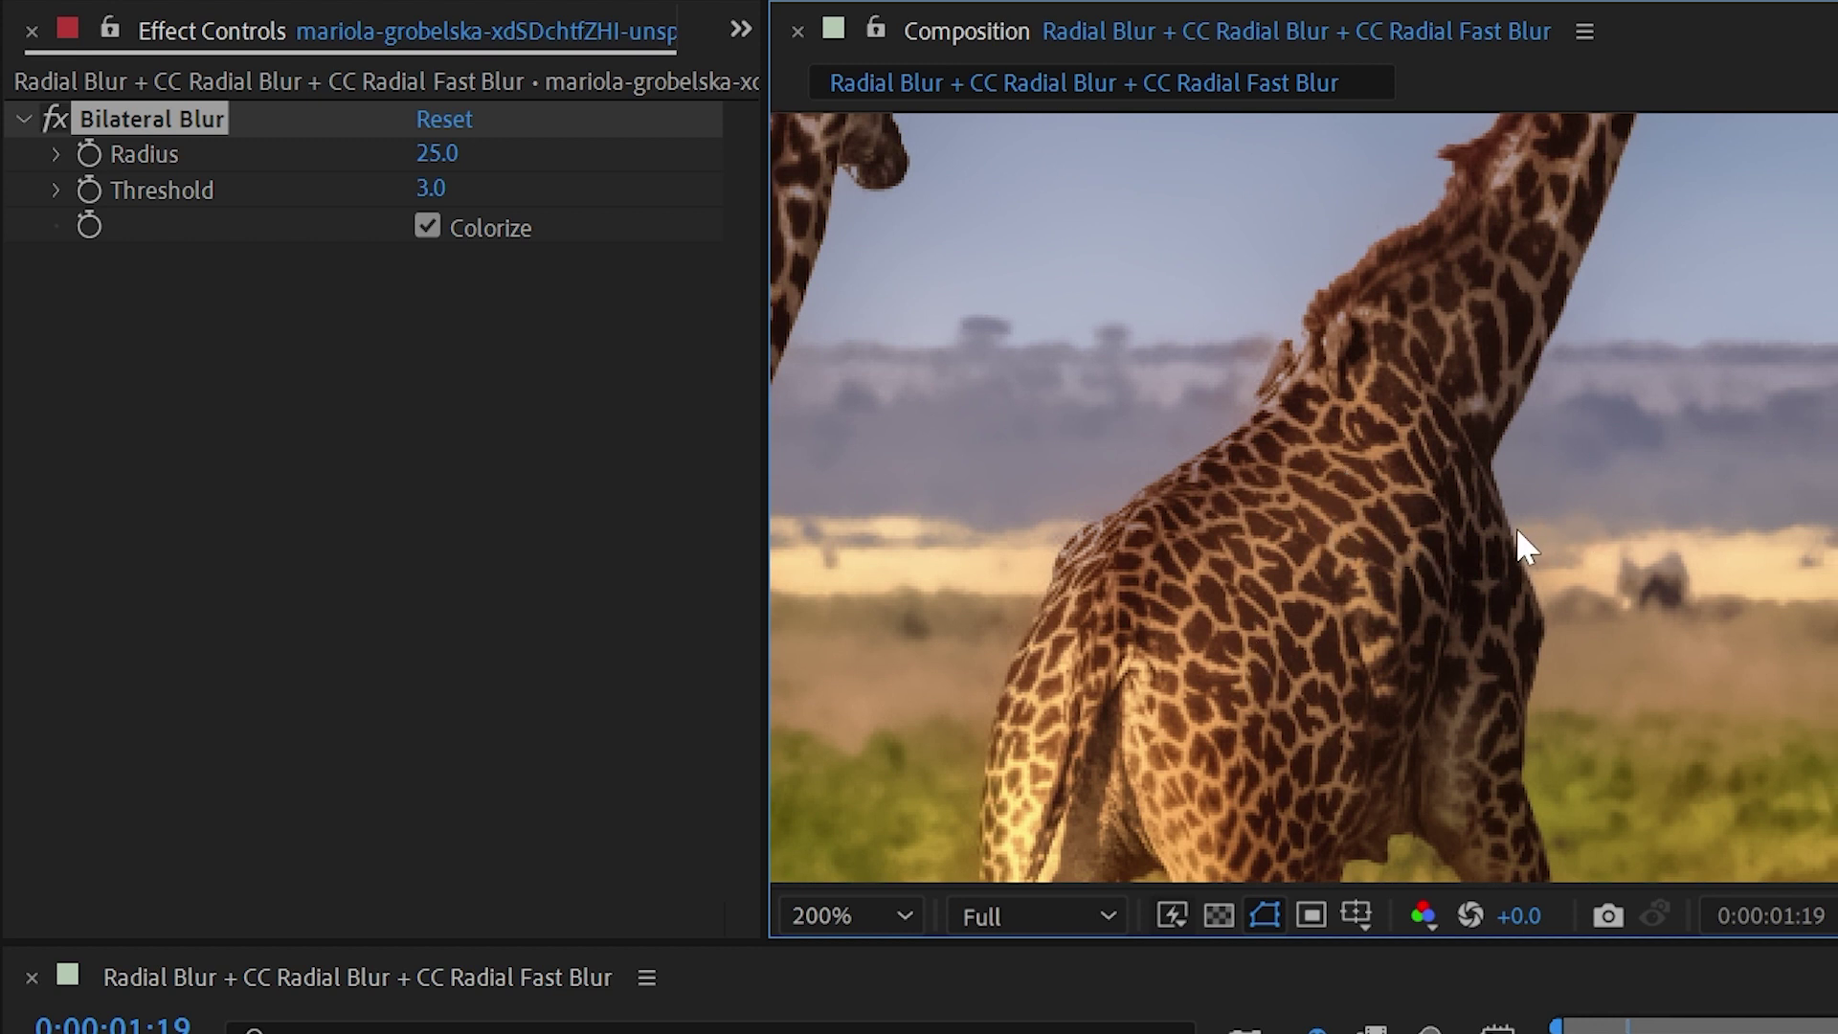
click(436, 155)
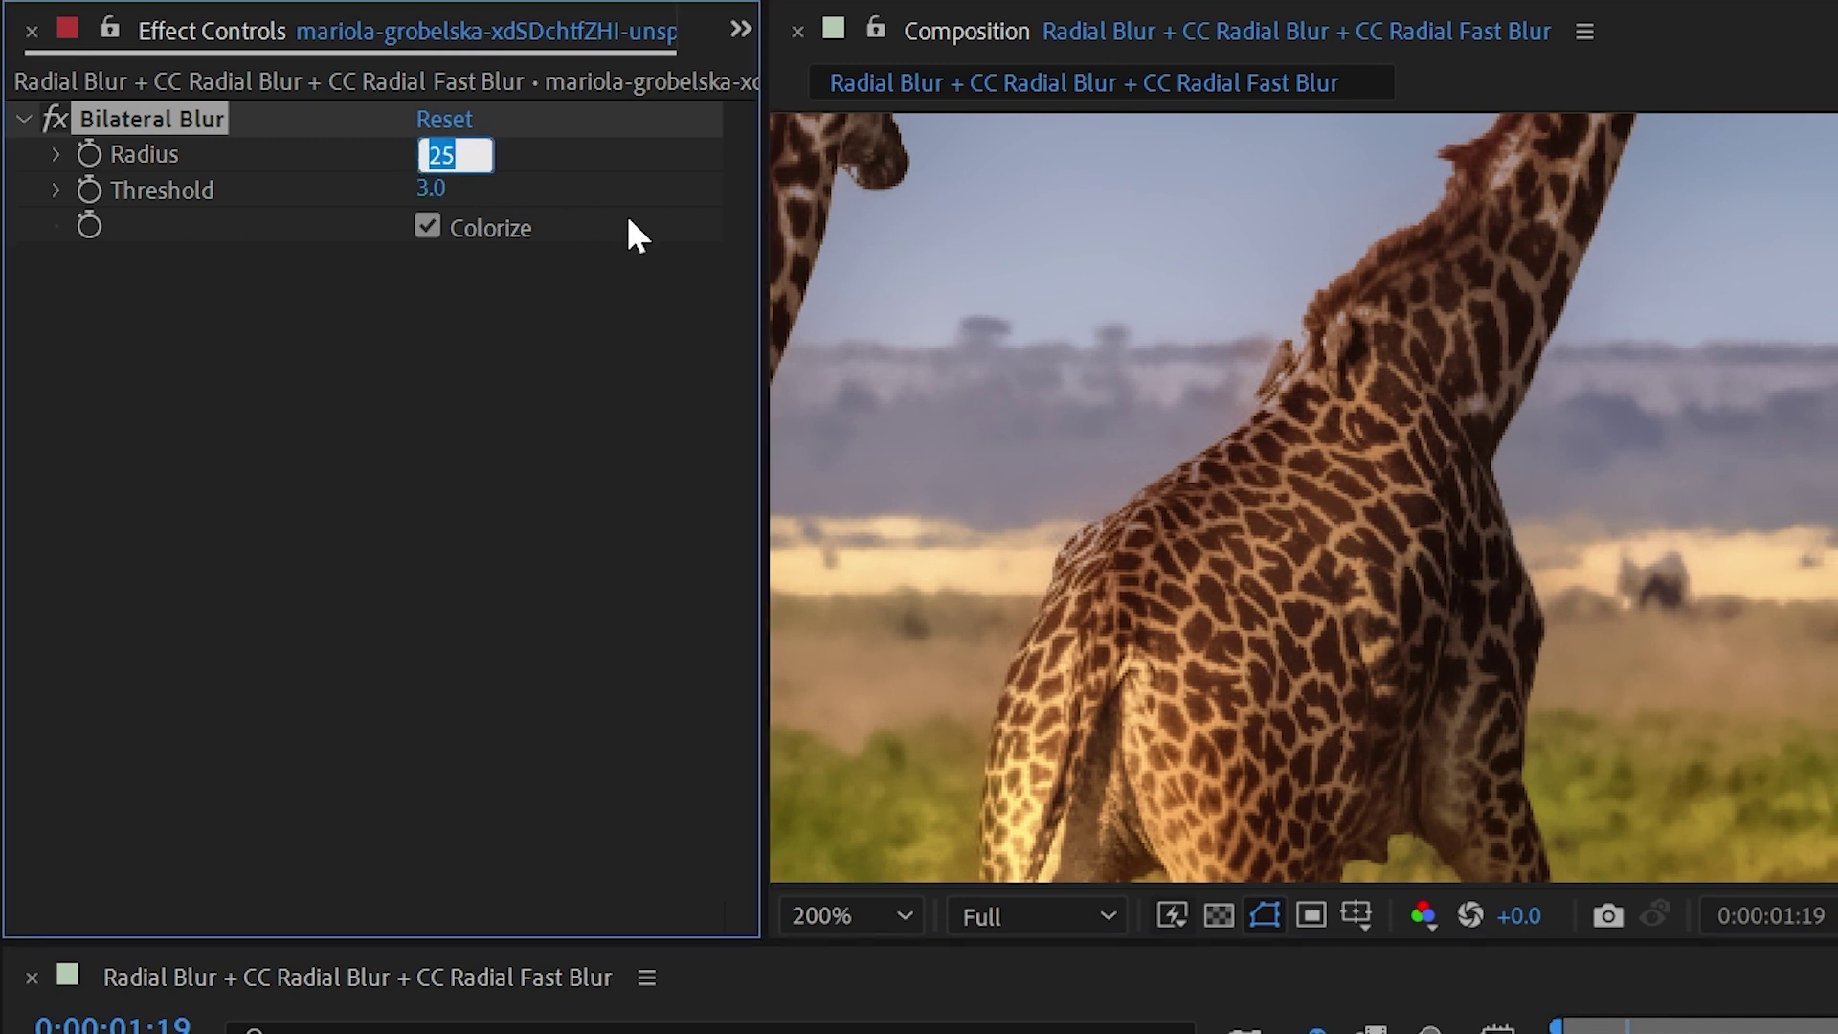
text(125)
key(Return)
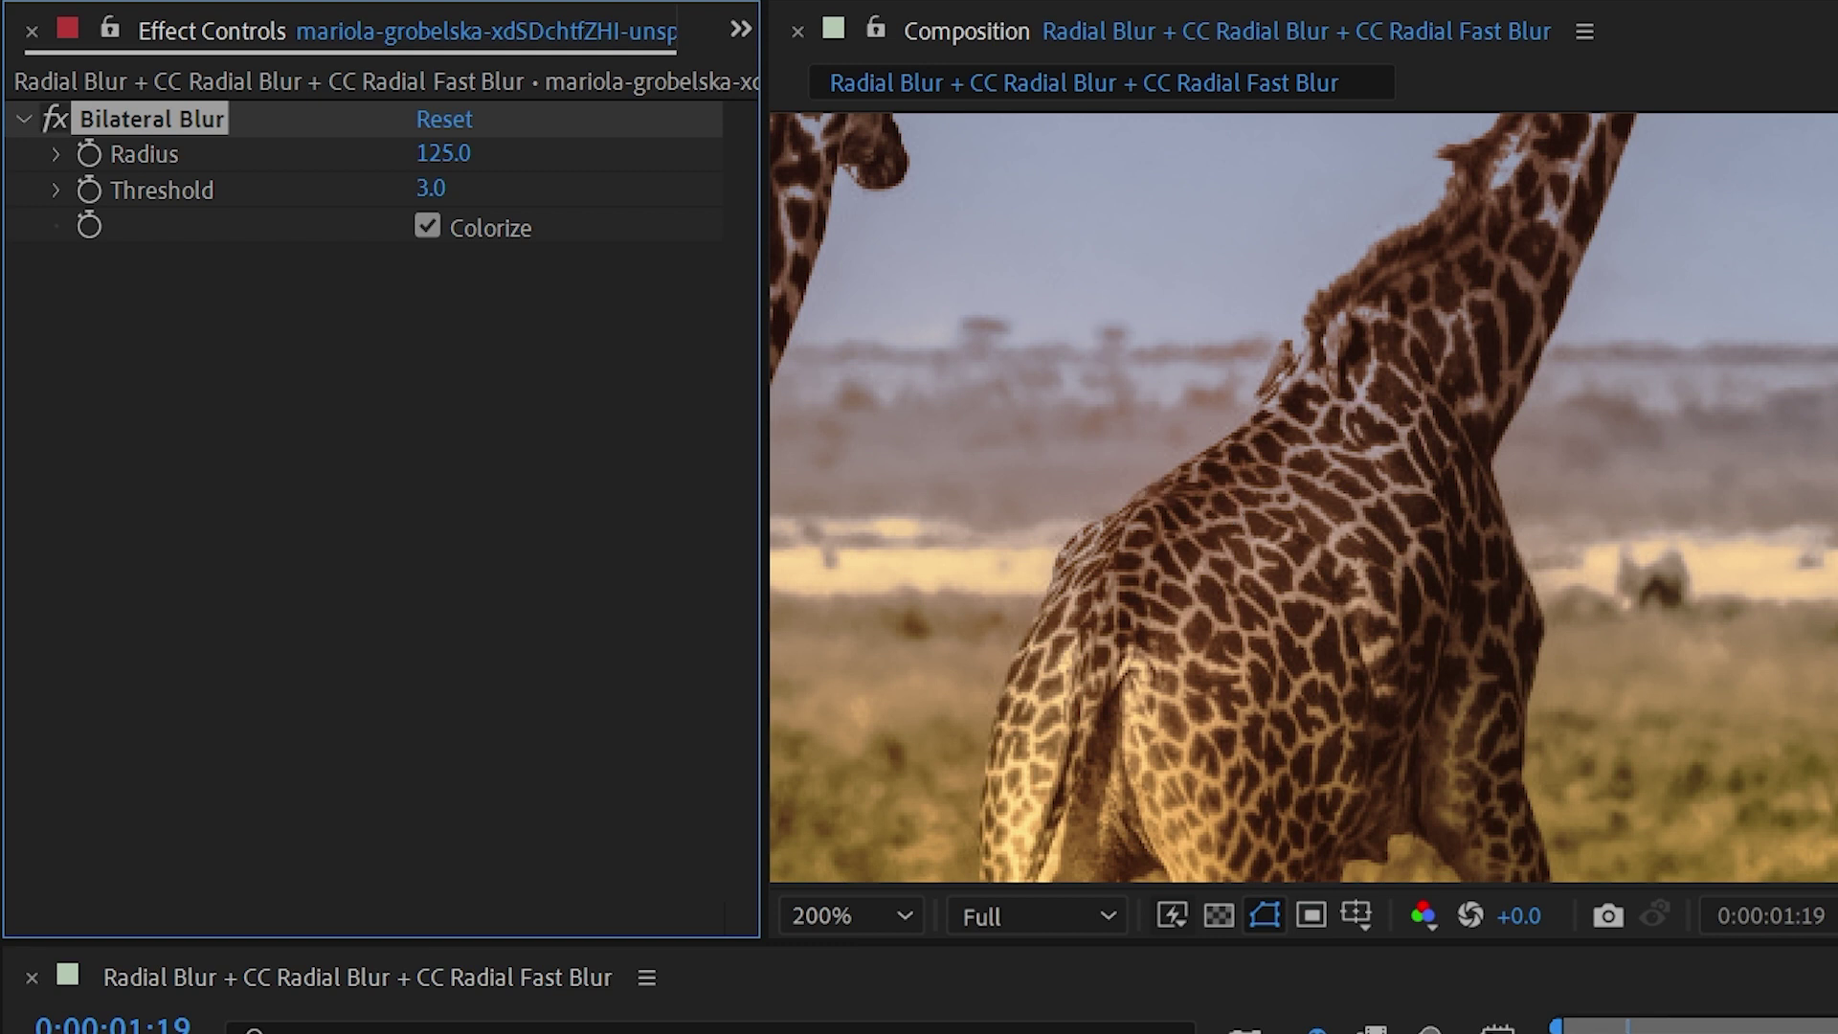
drag(1518, 382, 1805, 730)
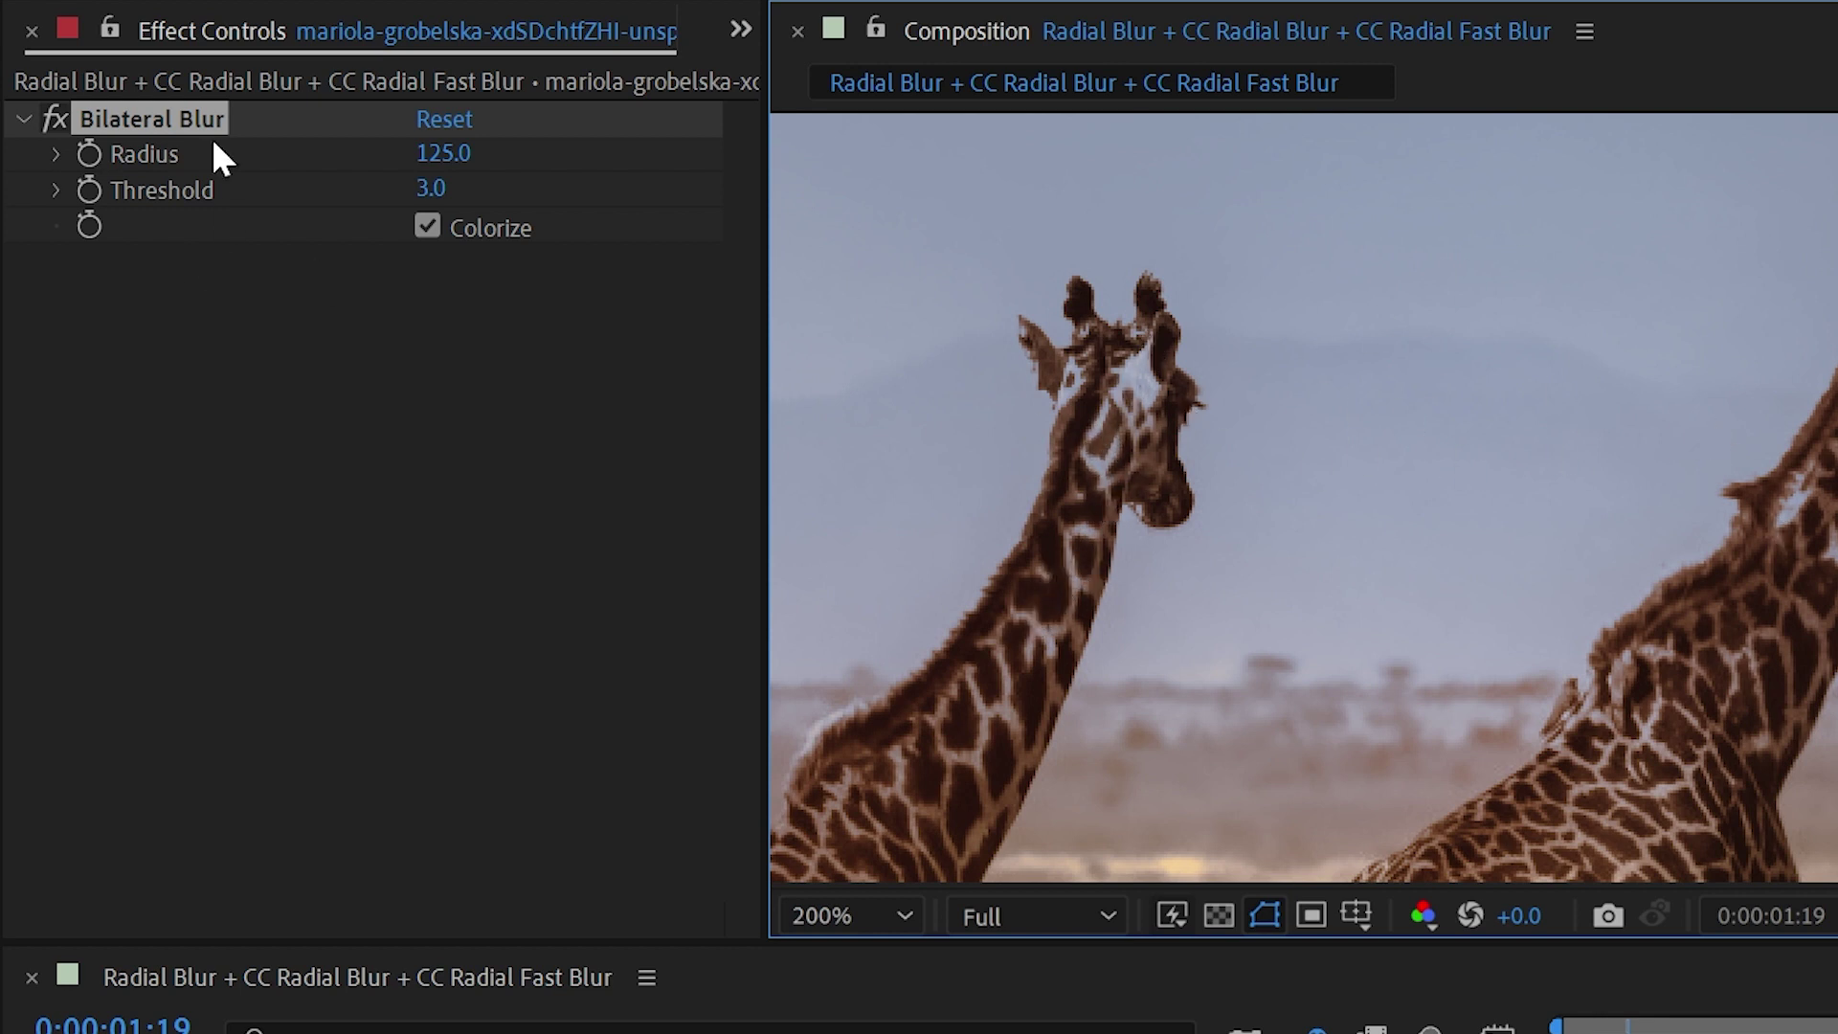
click(426, 155)
text(135)
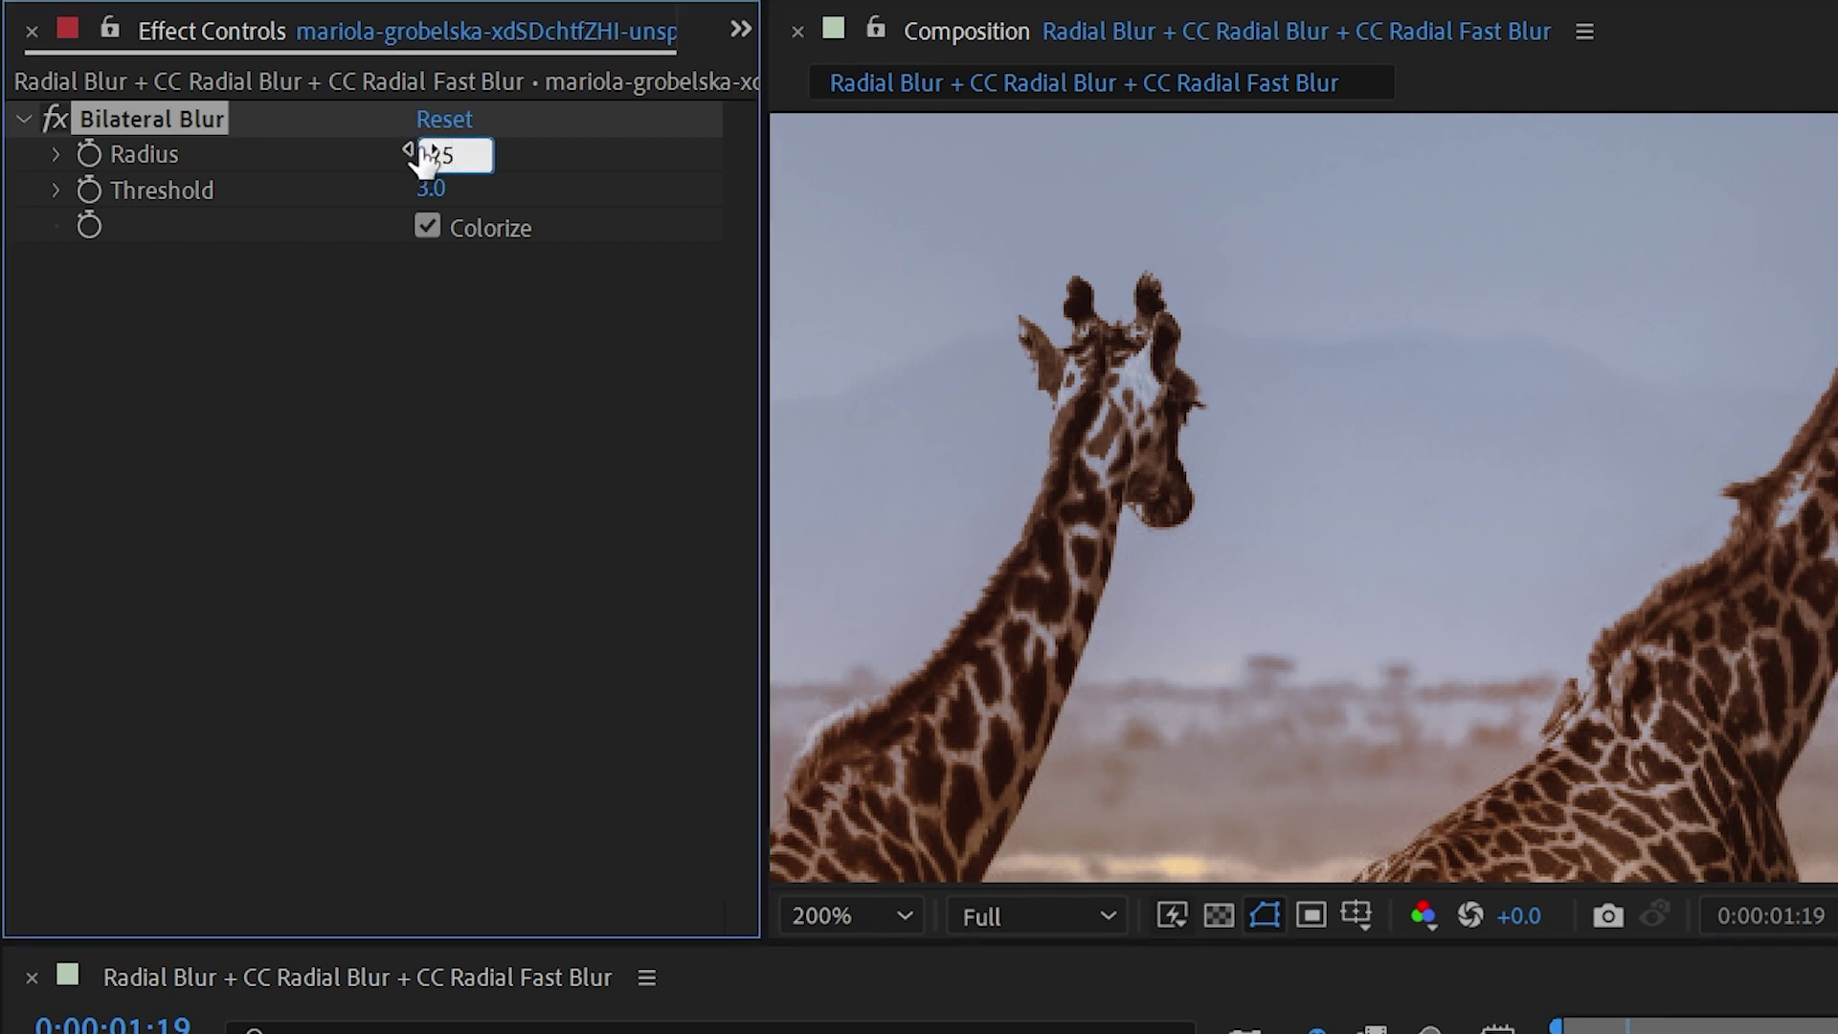
key(Return)
drag(425, 155, 373, 272)
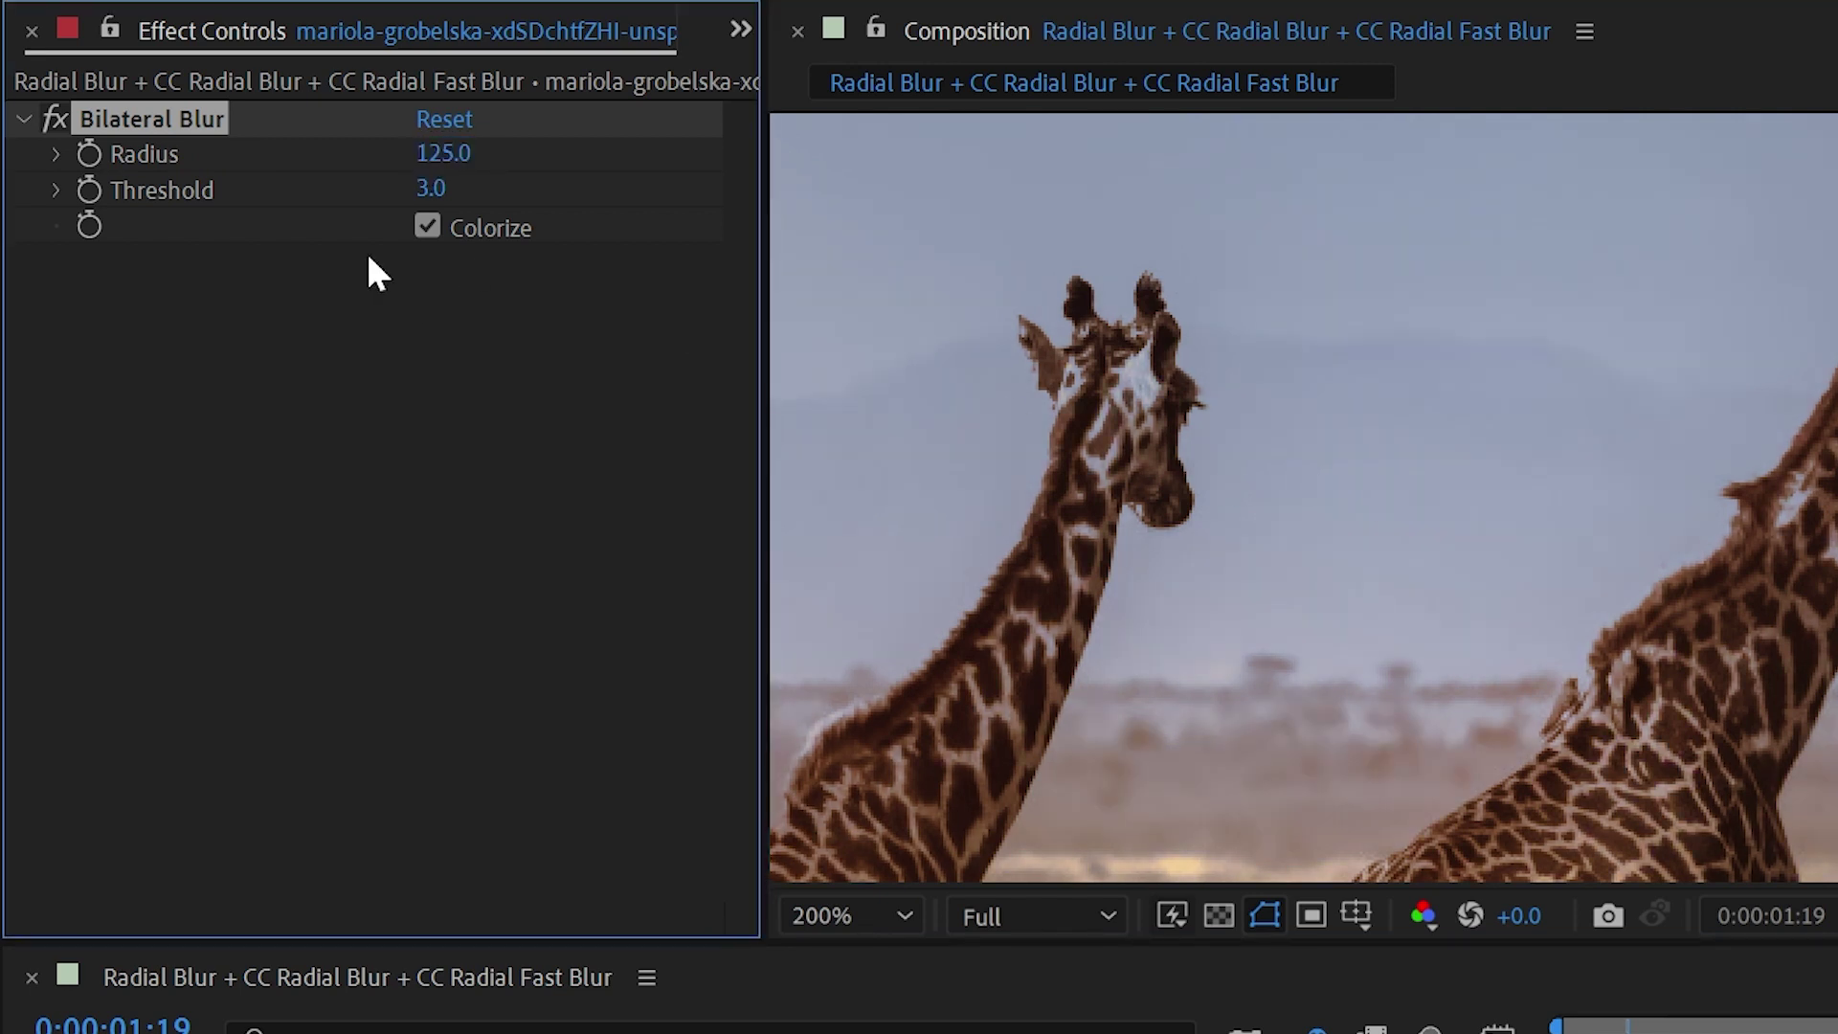
click(437, 193)
drag(432, 196, 569, 210)
key(comma)
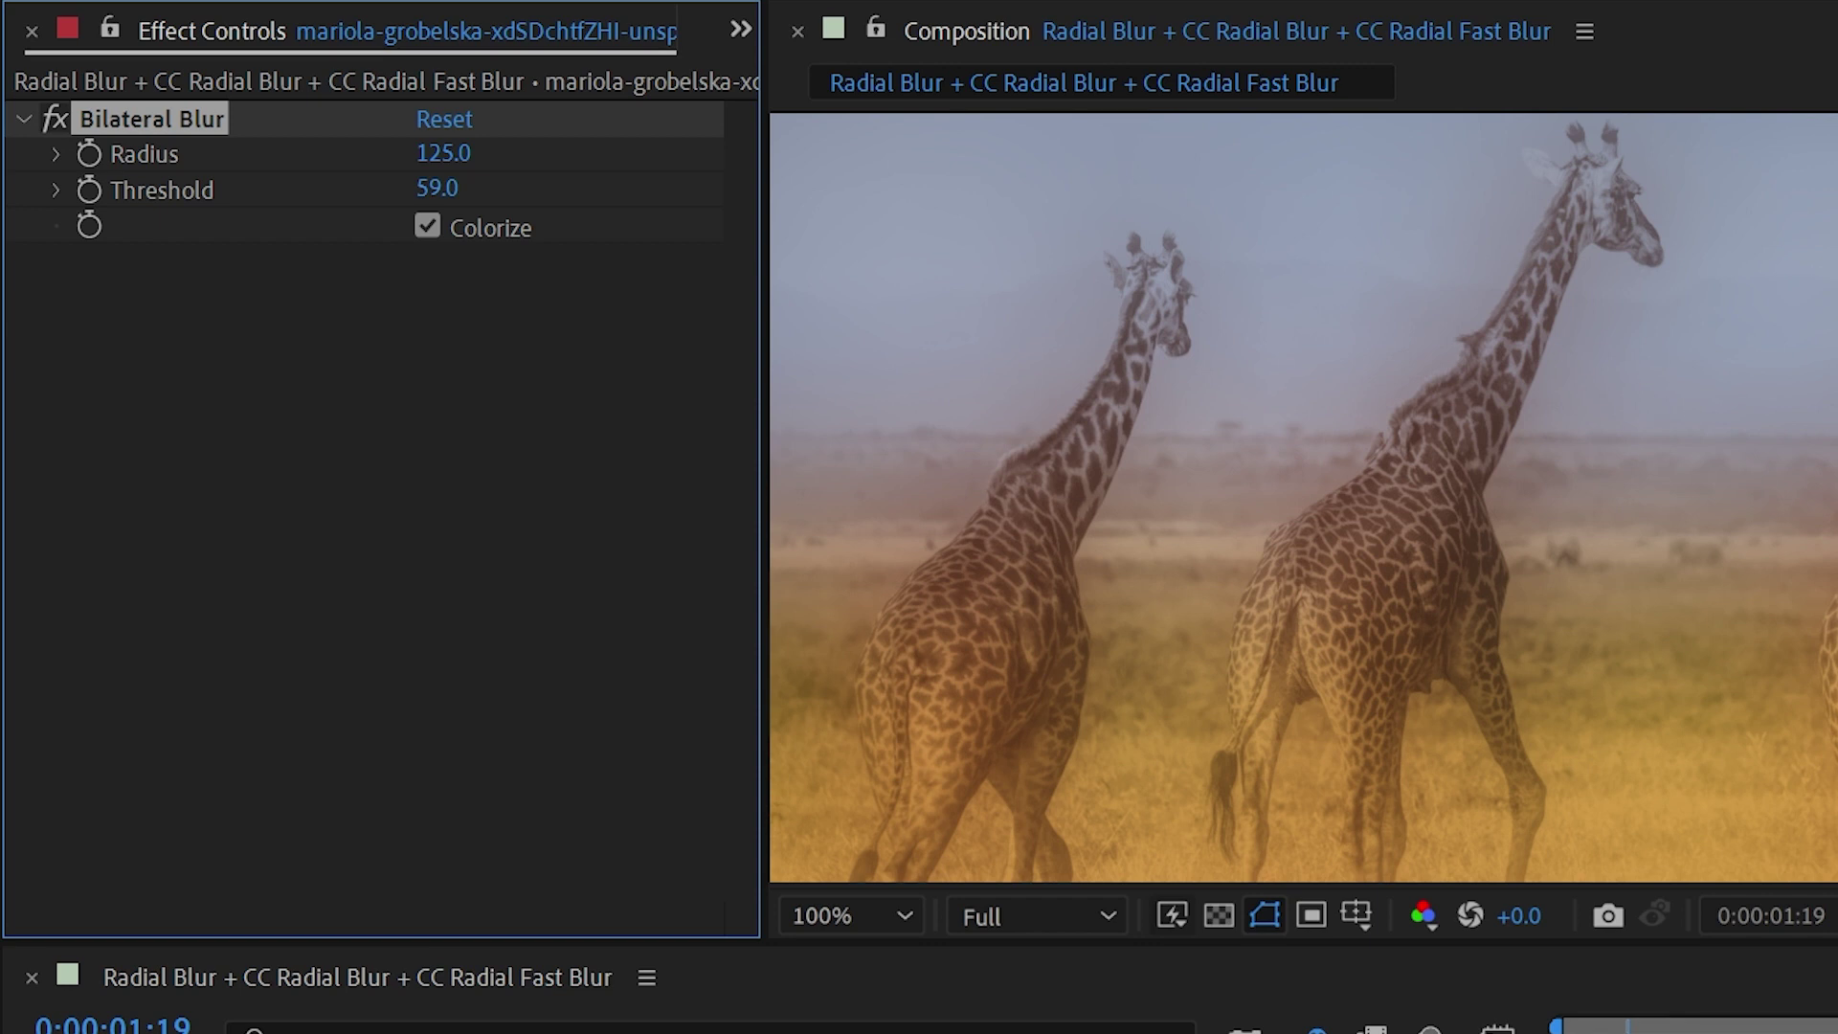
drag(1621, 548, 1816, 383)
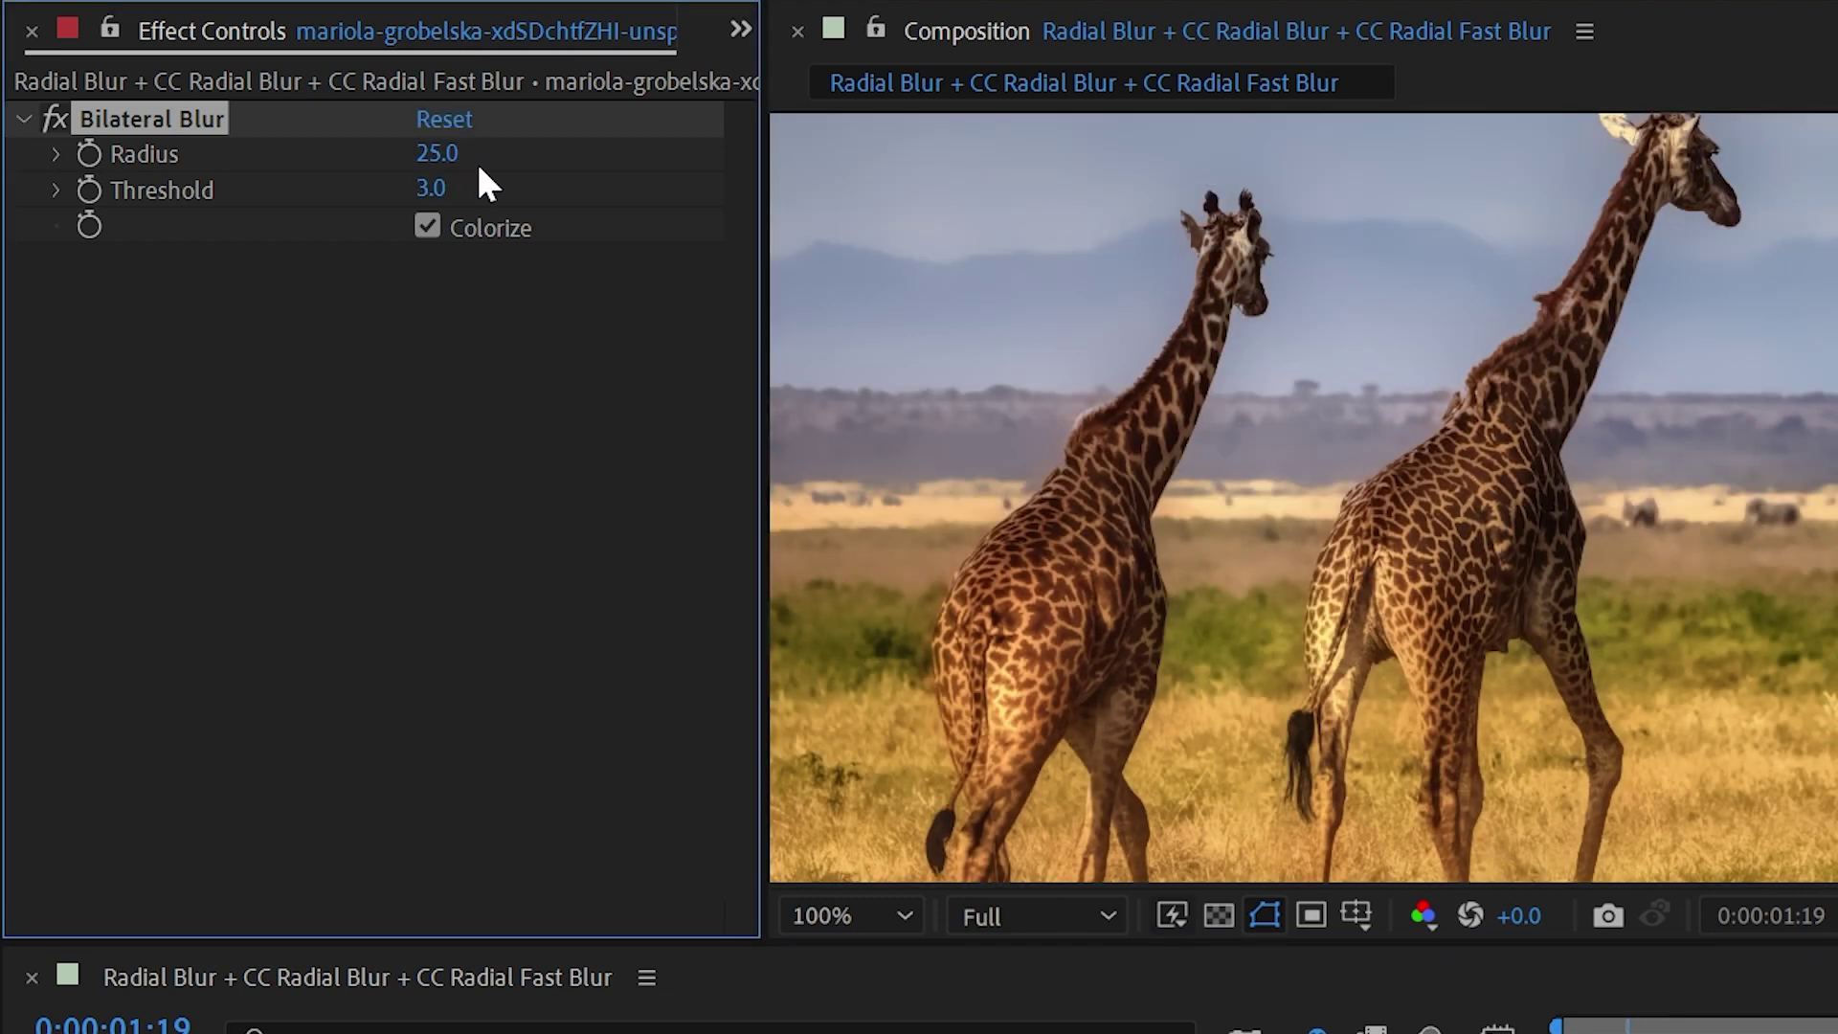
click(427, 226)
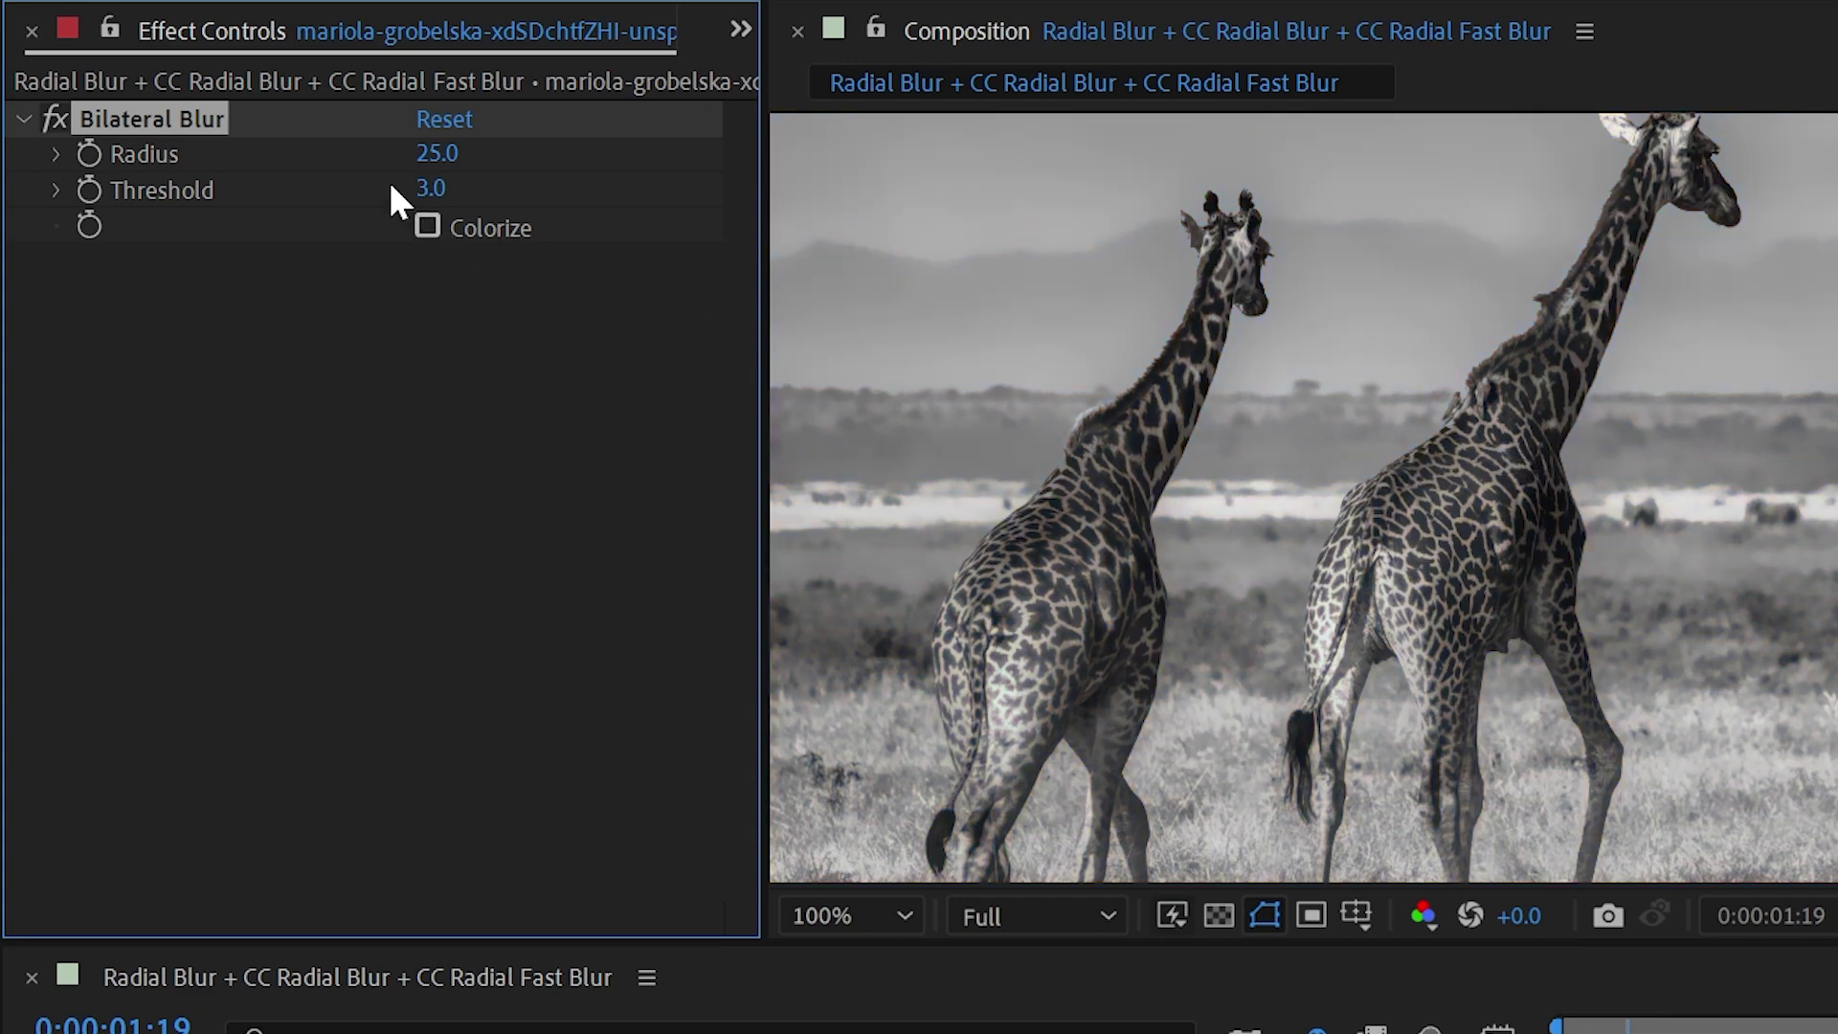
click(426, 227)
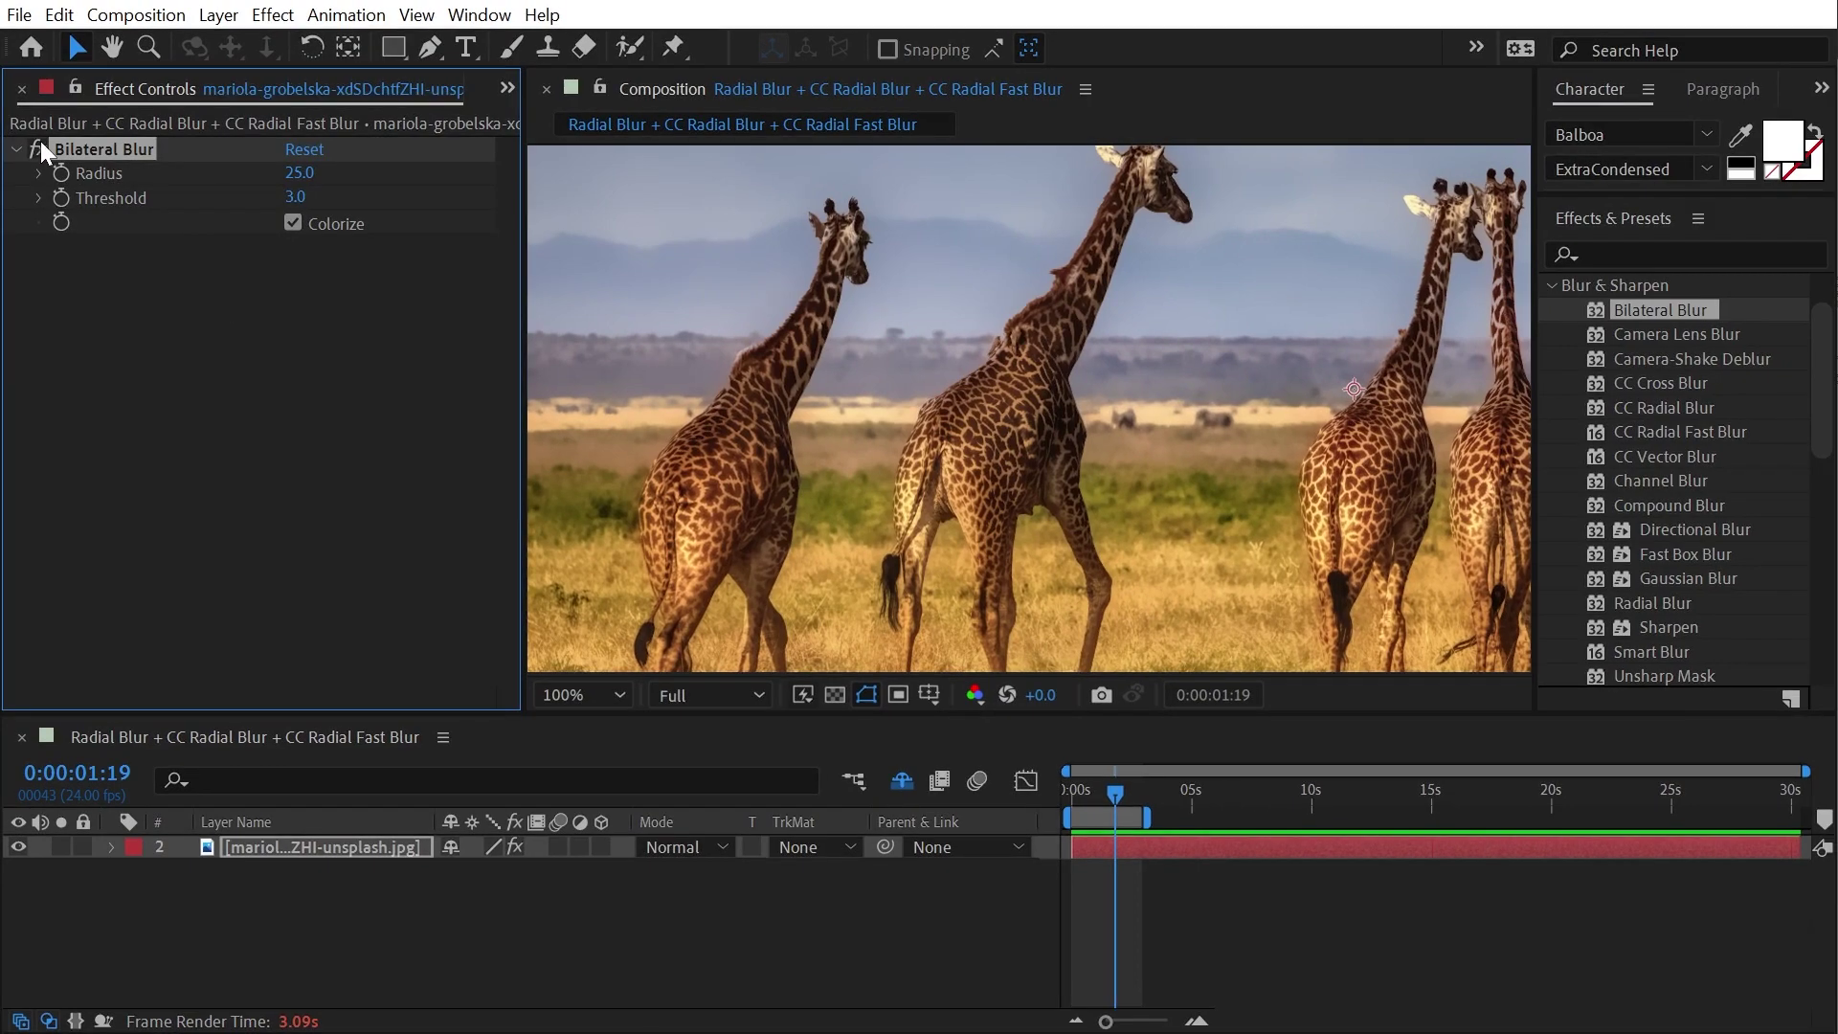
Step: Disable Bilateral Blur and add Smart Blur to the giraffe photo, zooming to the right giraffe's head
click(41, 149)
scroll(1685, 364, down, 4)
scroll(1644, 411, up, 2)
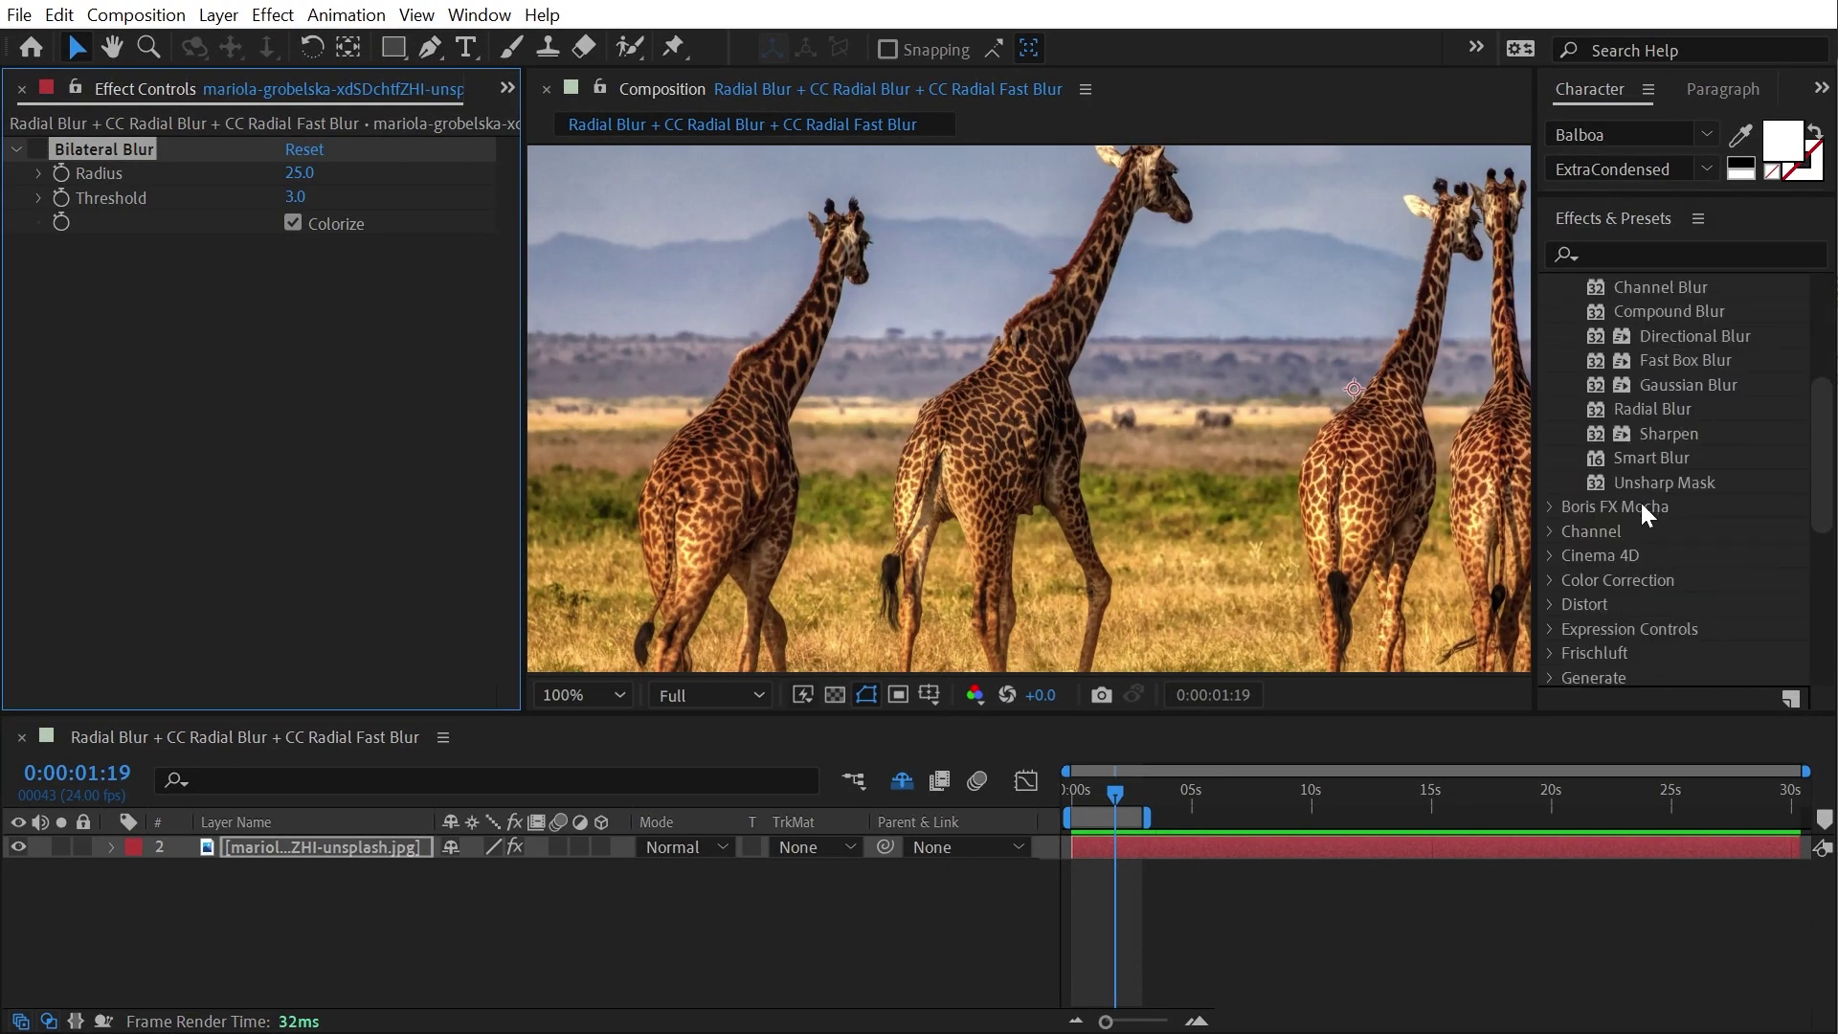
drag(1650, 458, 135, 162)
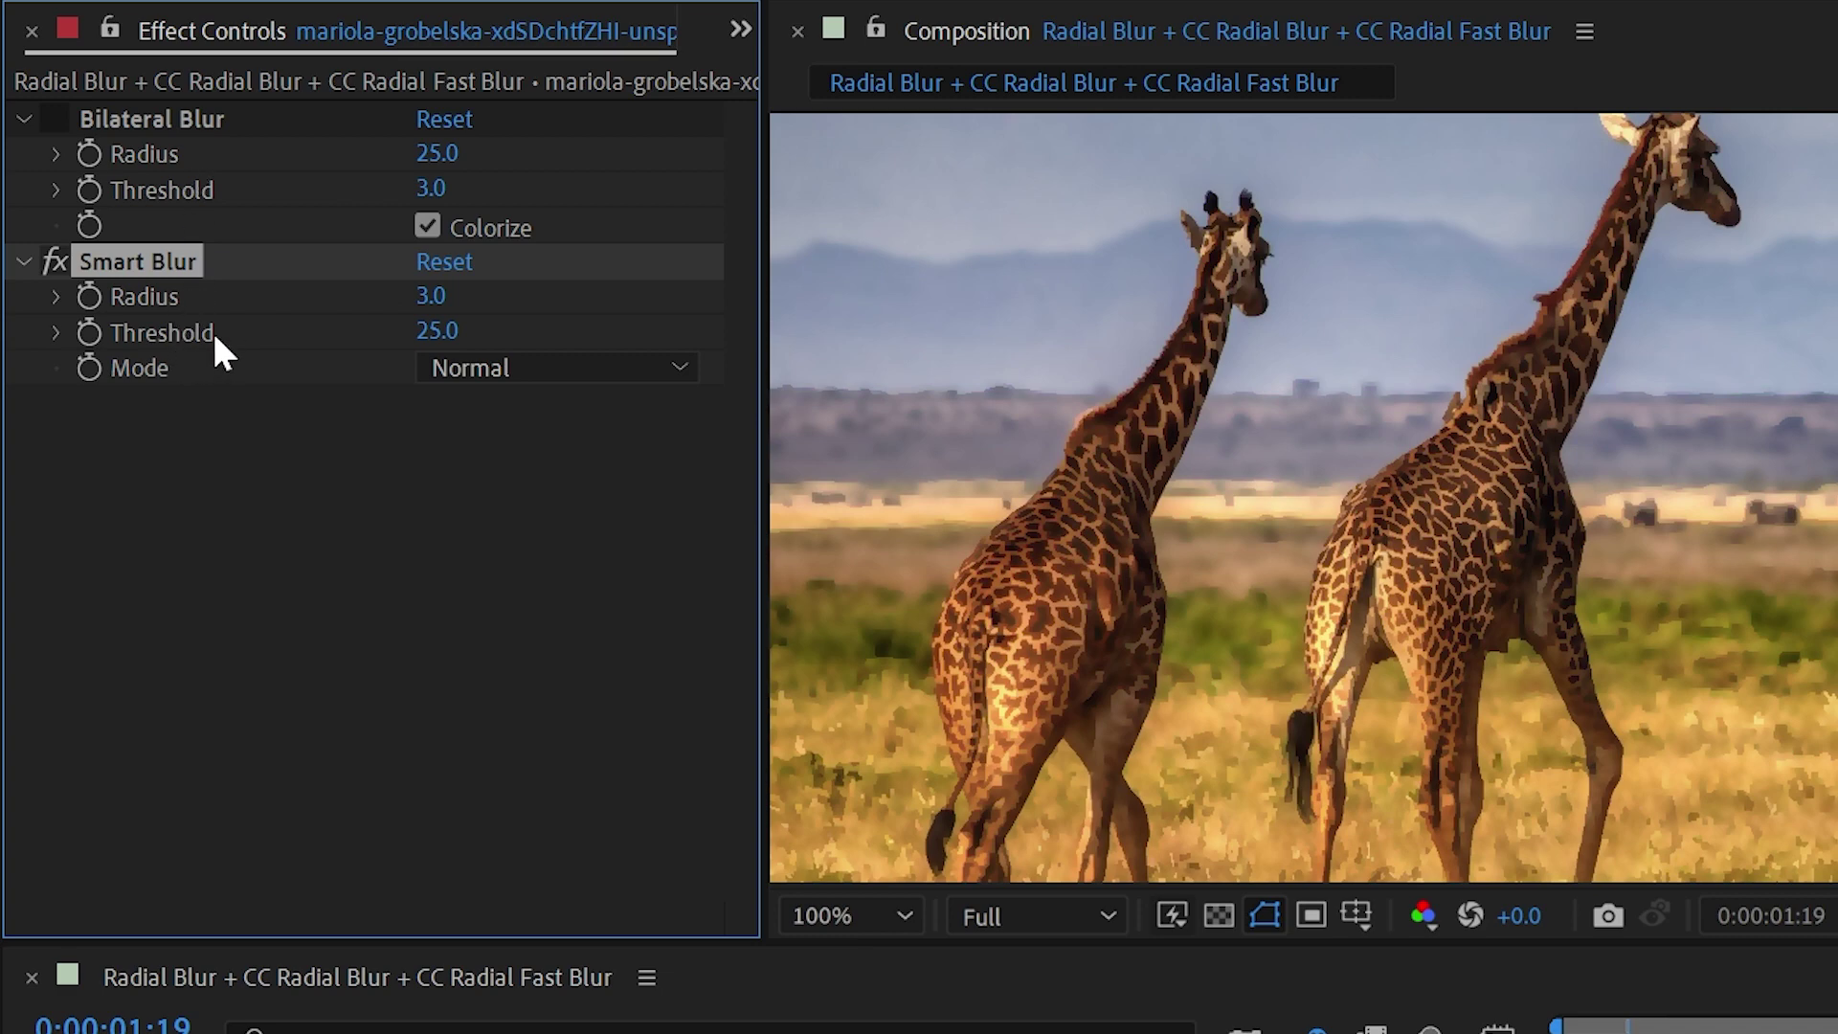
scroll(1523, 319, up, 2)
drag(1571, 217, 1358, 597)
scroll(1357, 597, up, 1)
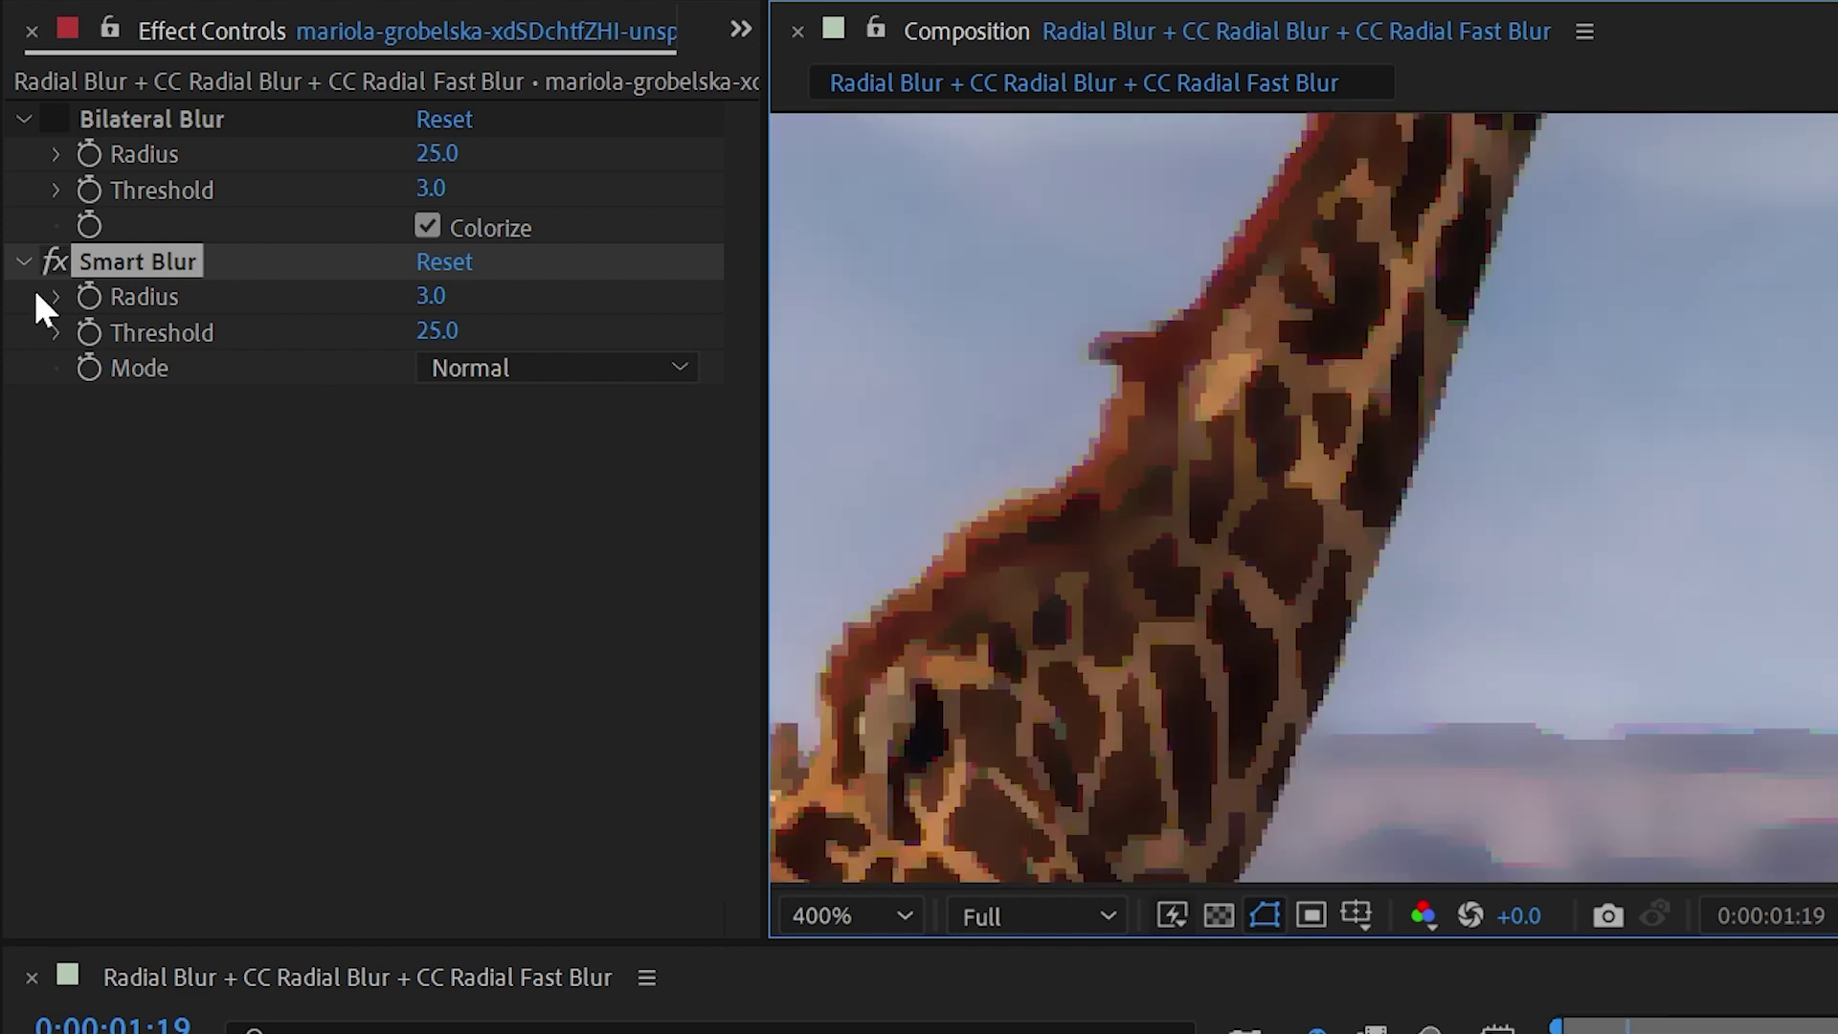
Step: Compare Bilateral Blur and Smart Blur individually by toggling their fx switches and viewing the snapshot
click(54, 260)
click(55, 120)
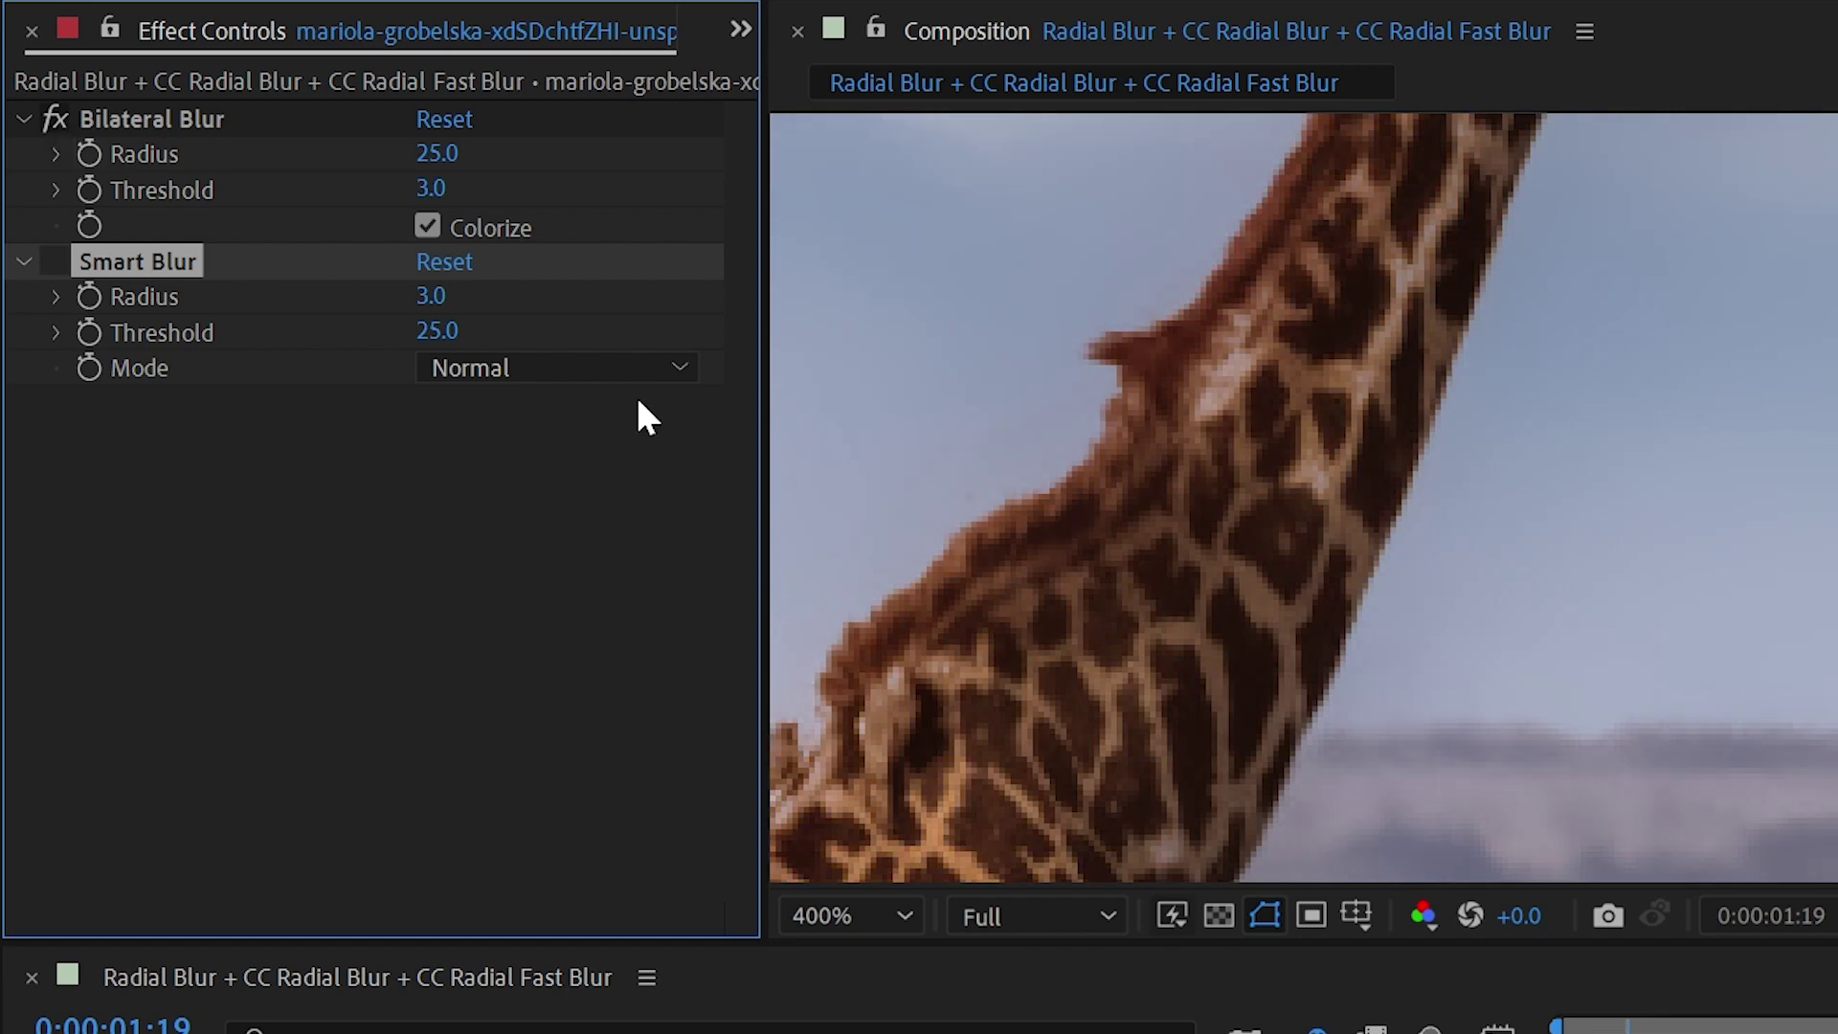
scroll(1286, 616, up, 1)
drag(1254, 587, 1596, 354)
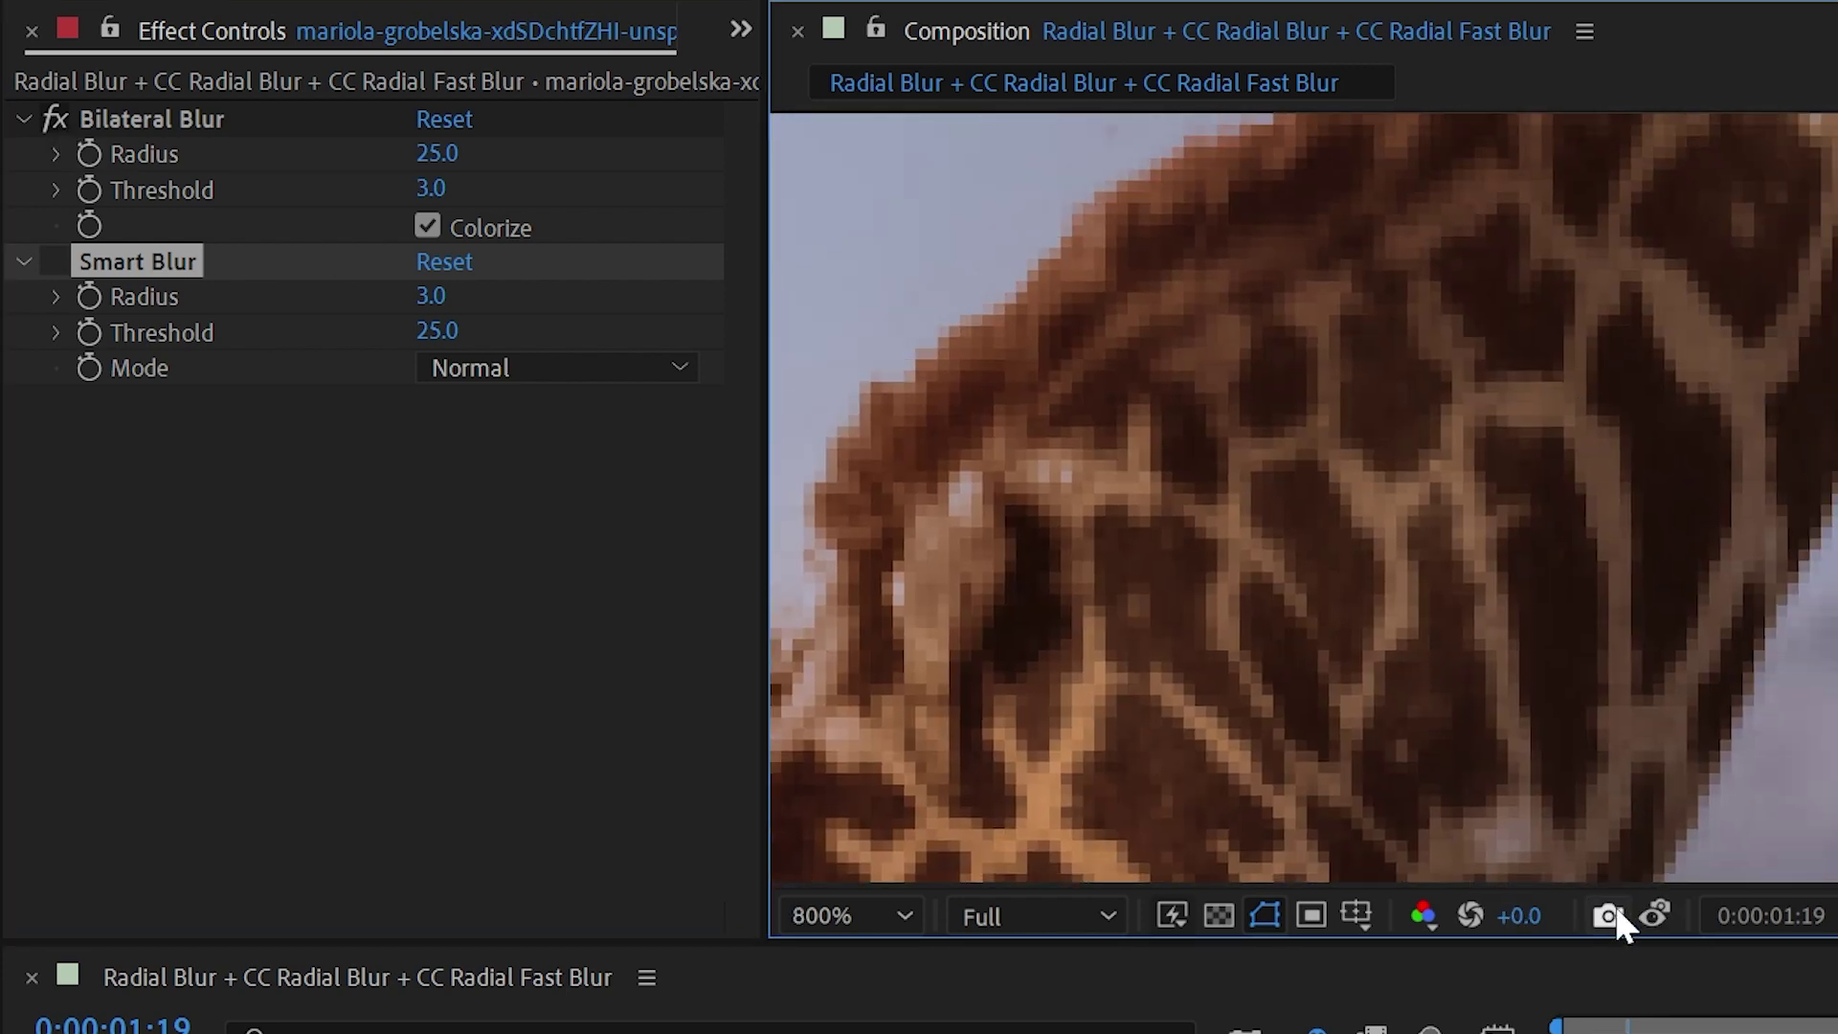
click(55, 119)
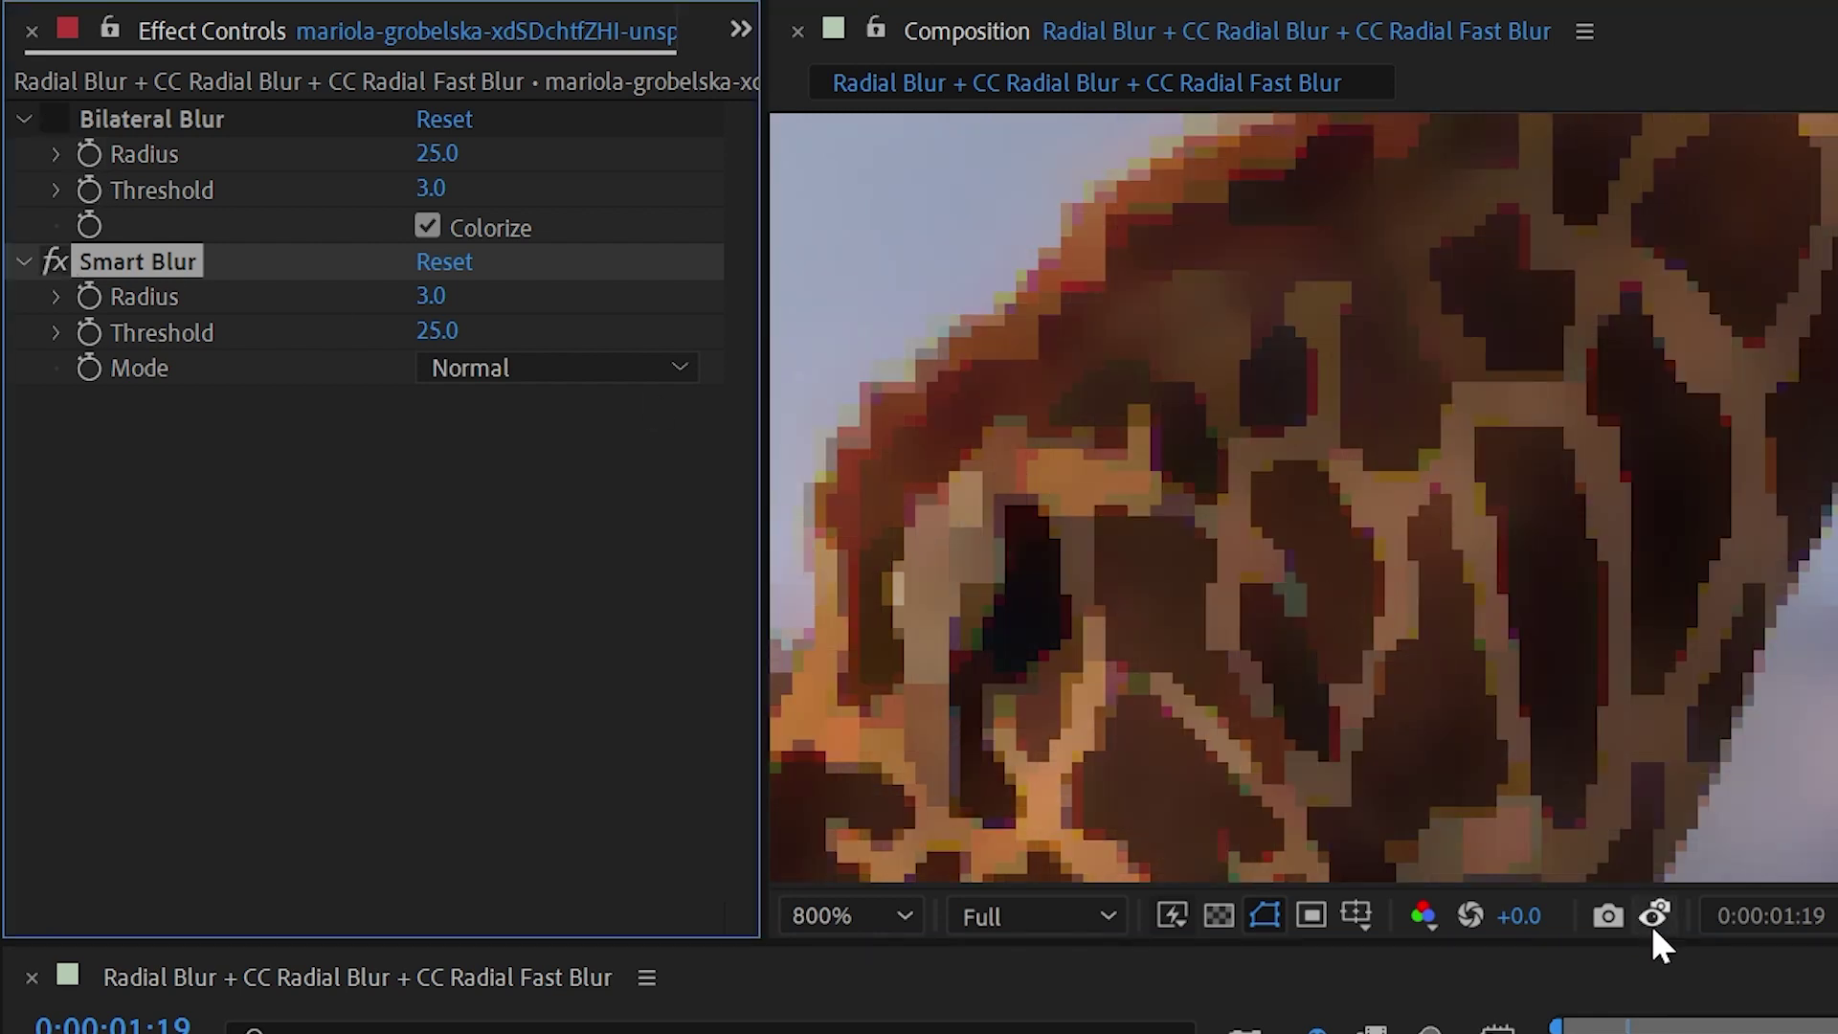
click(1655, 917)
click(1655, 917)
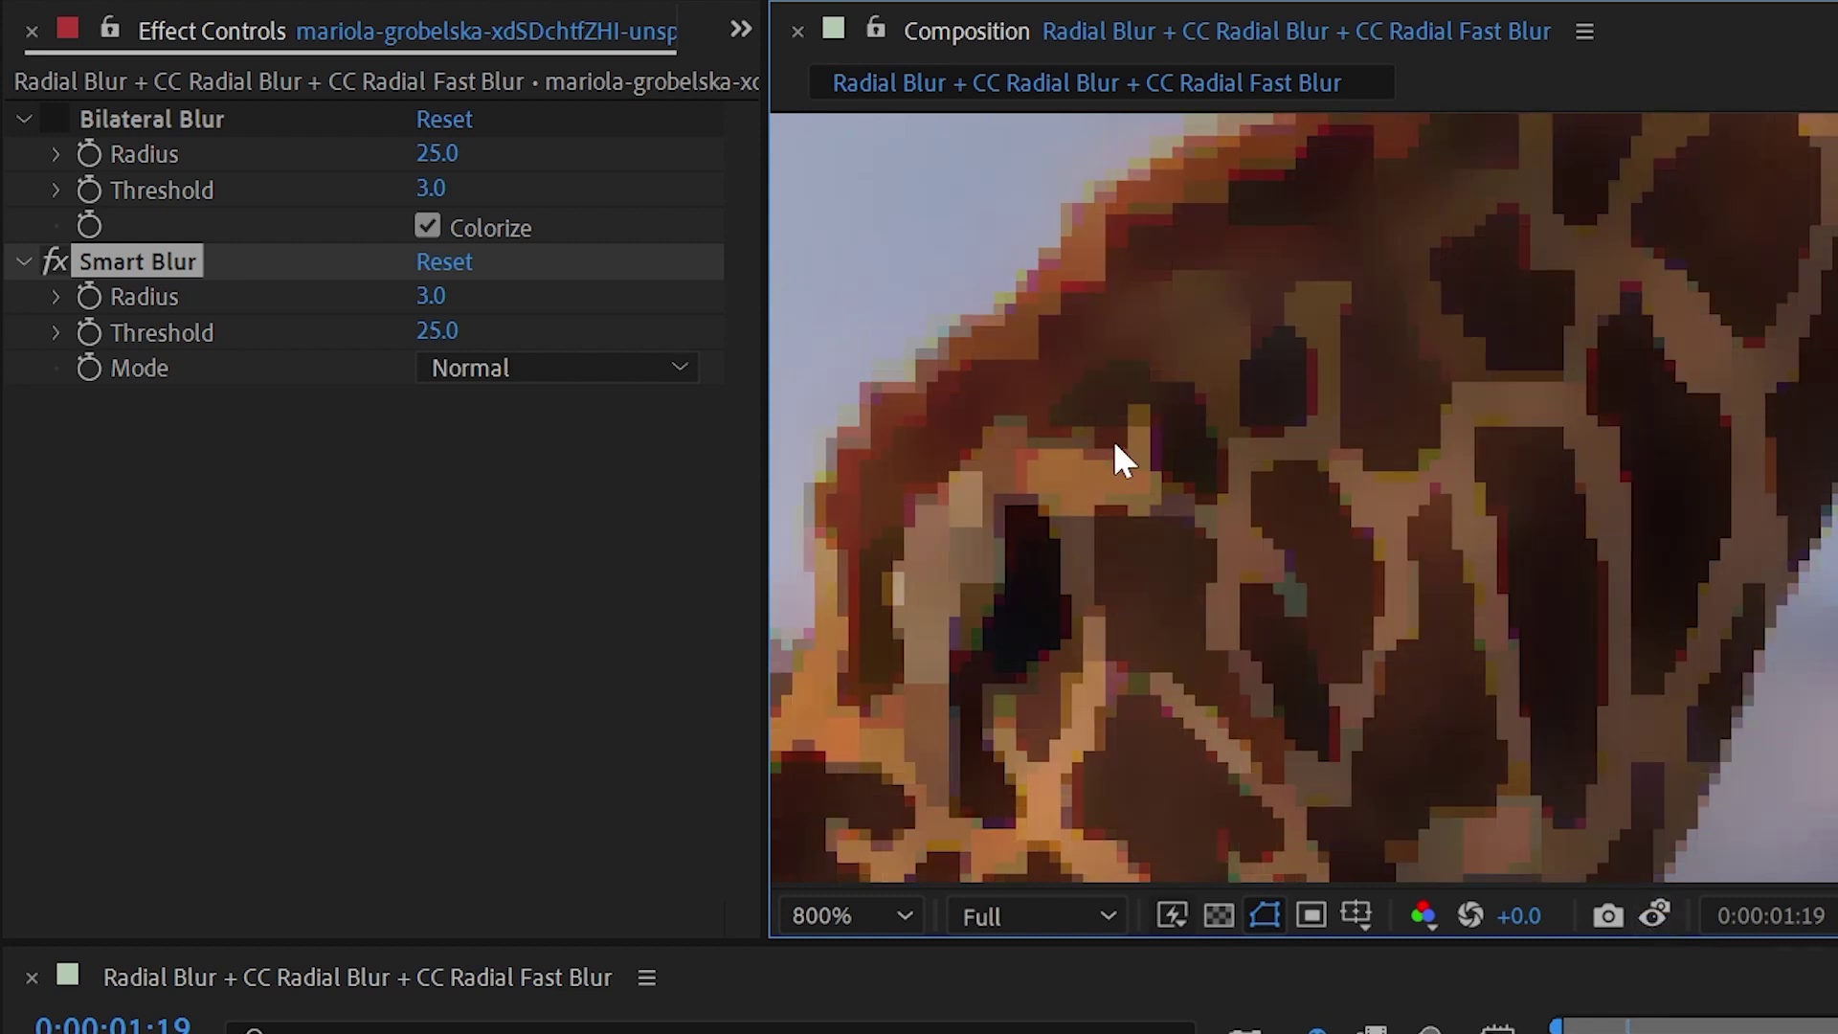
scroll(1133, 440, down, 1)
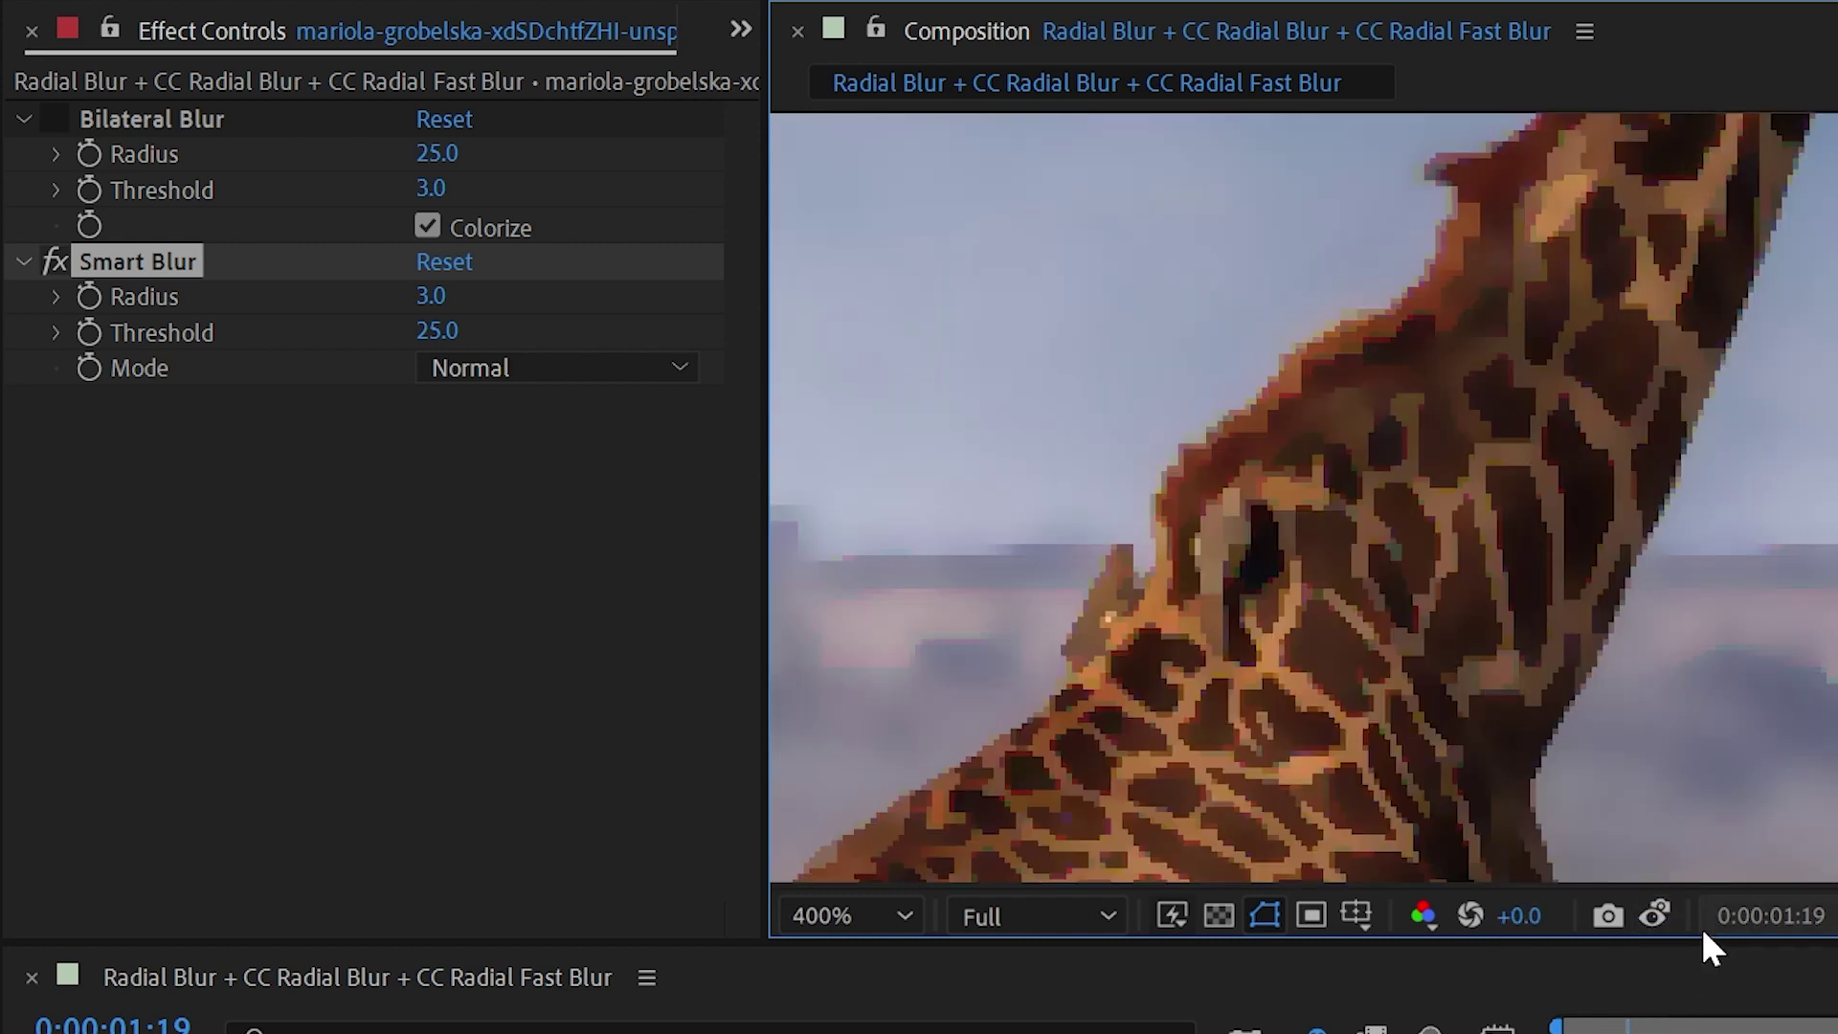
click(1662, 914)
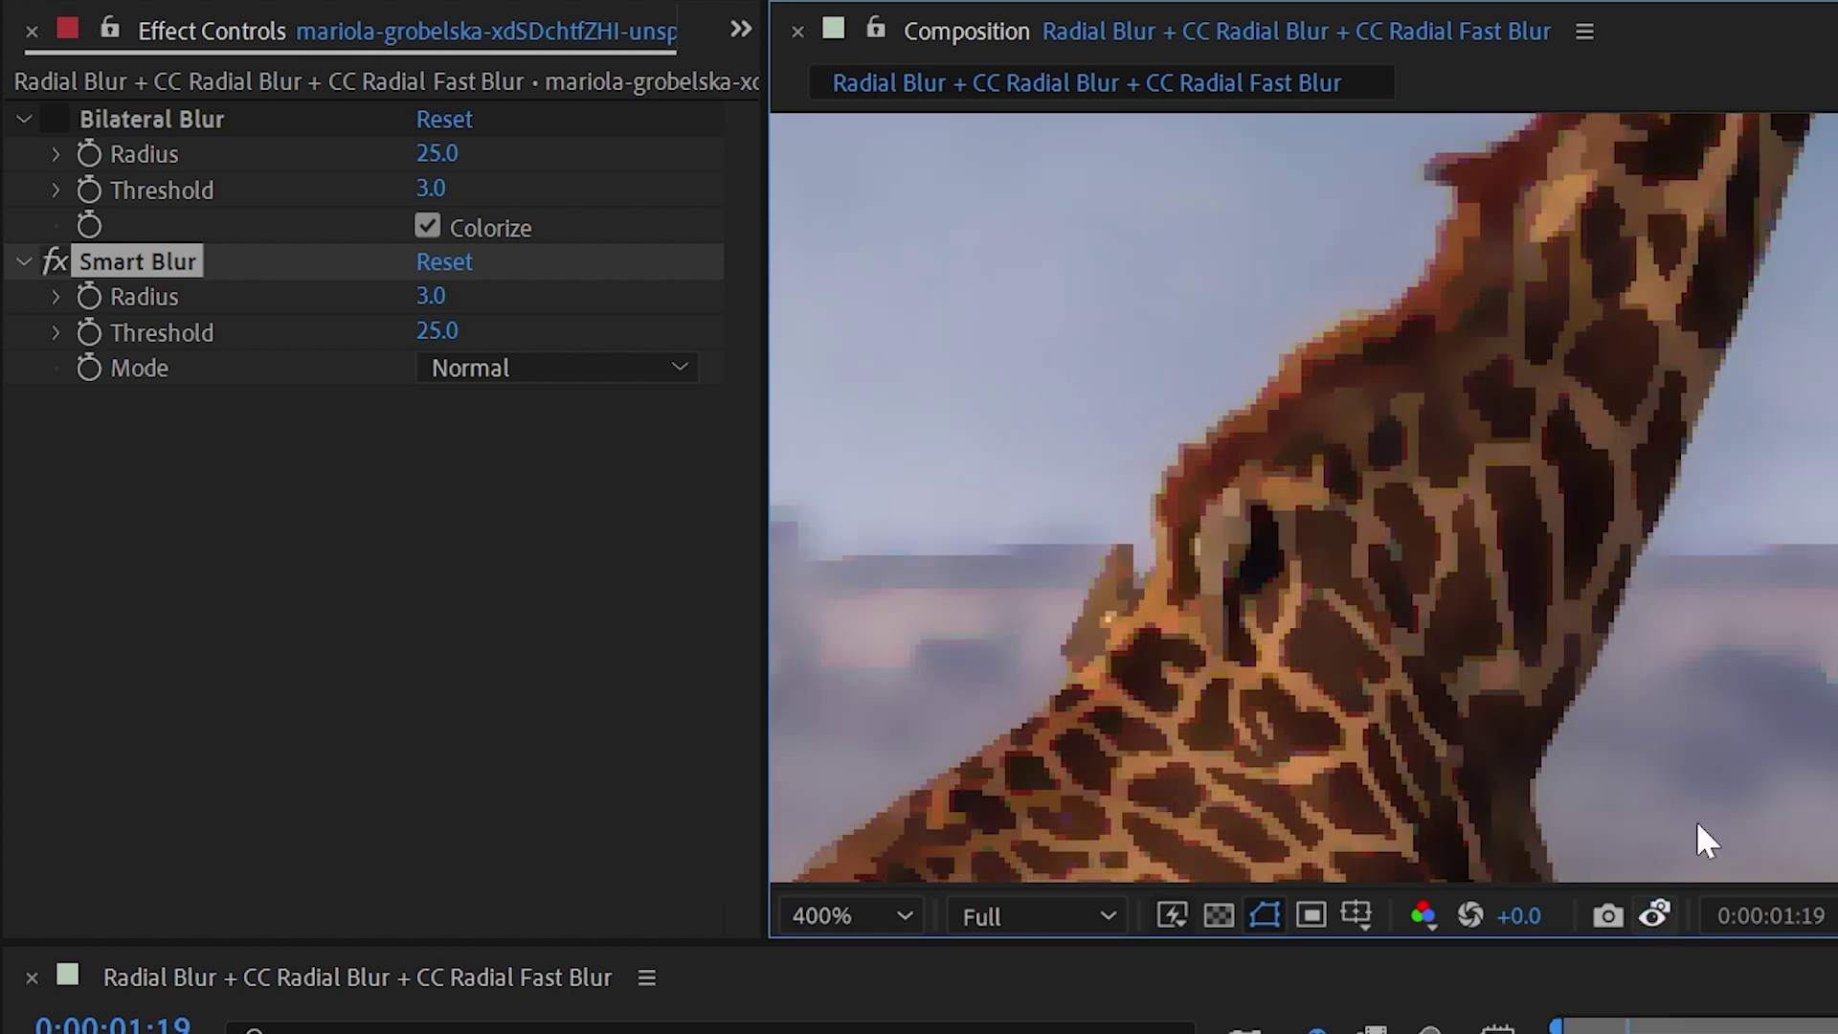
scroll(1498, 466, down, 1)
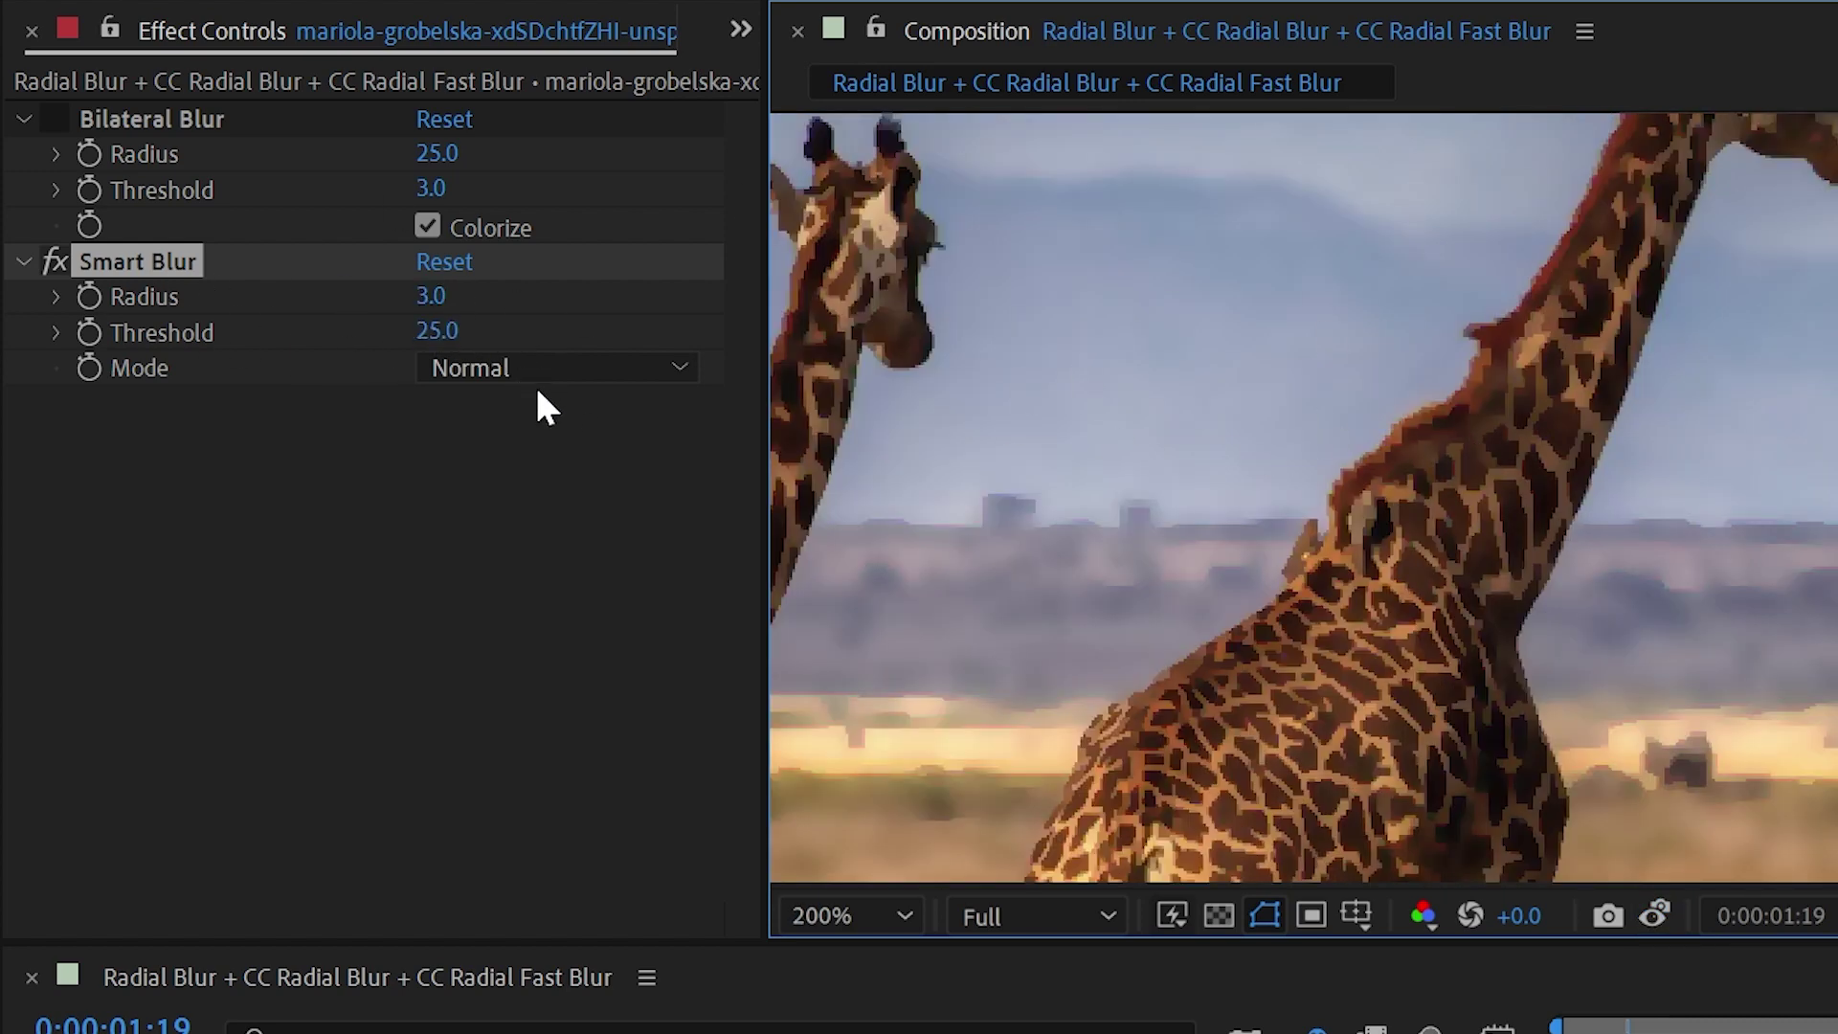
Step: Set Smart Blur Radius to 26.8 and Threshold to 44.6
drag(438, 305, 973, 304)
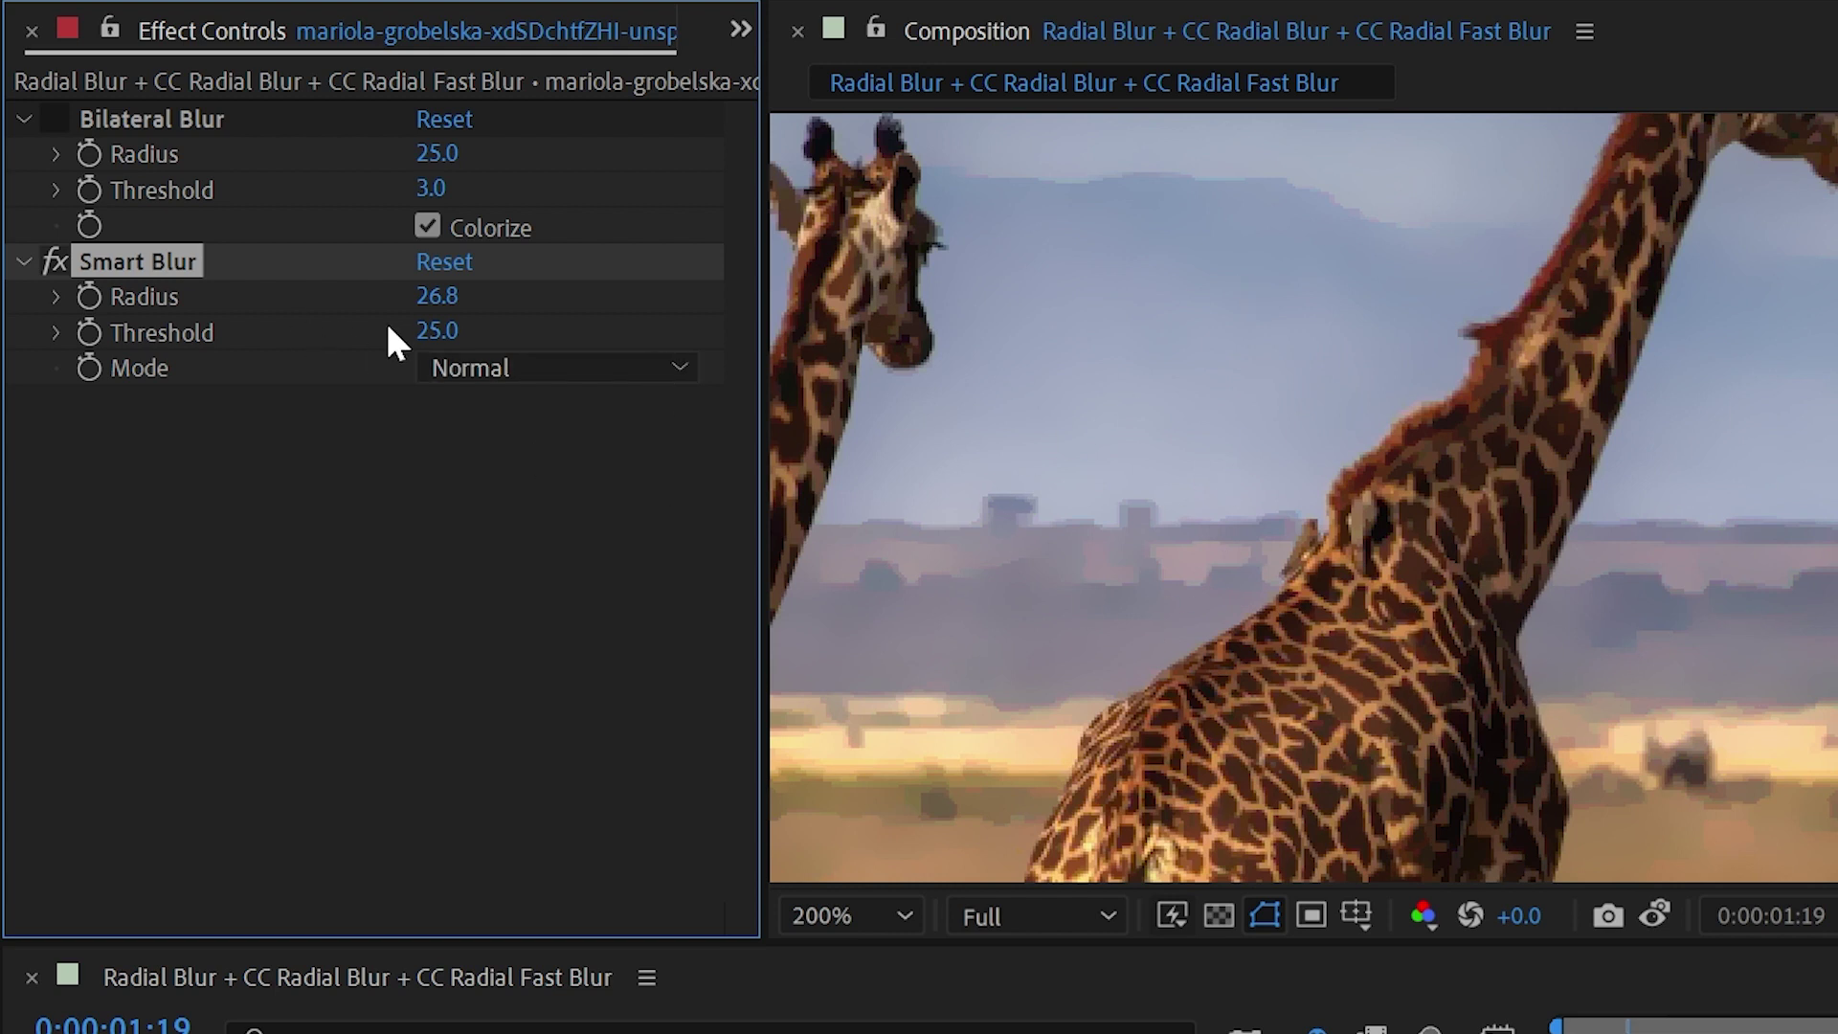
drag(437, 331, 833, 339)
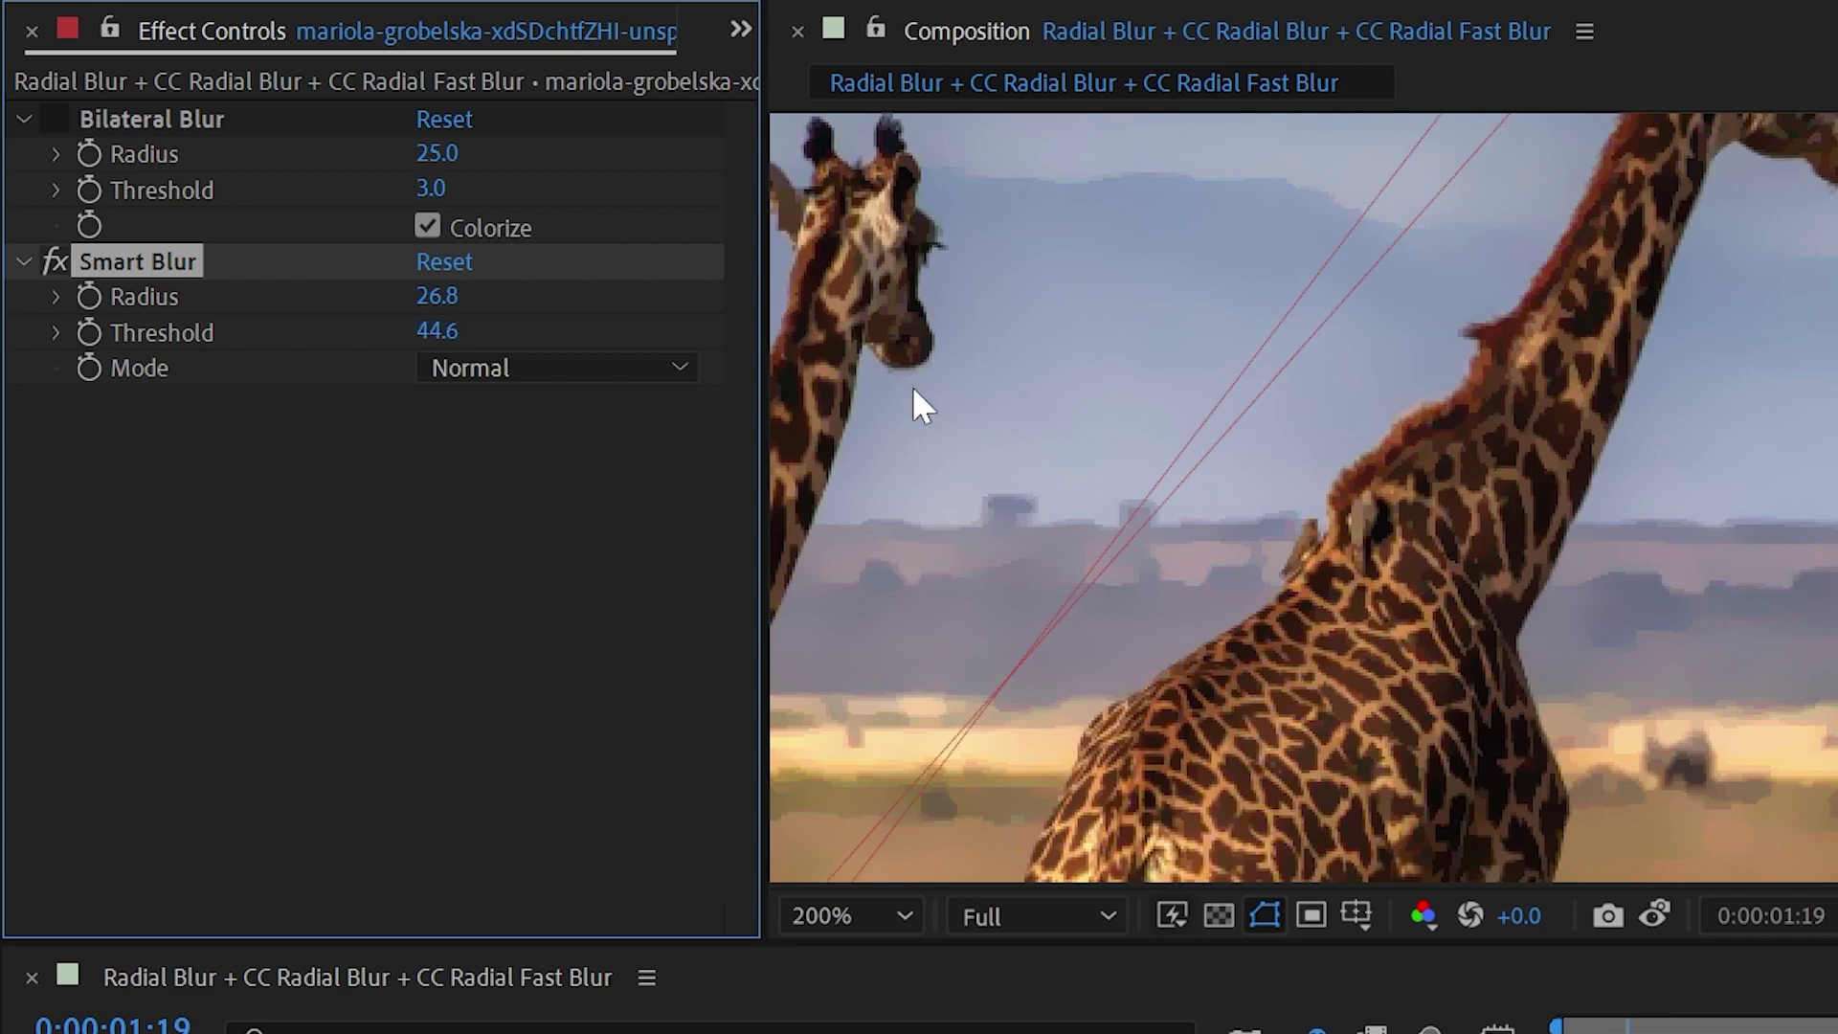
drag(1267, 394, 1614, 541)
scroll(1604, 520, down, 1)
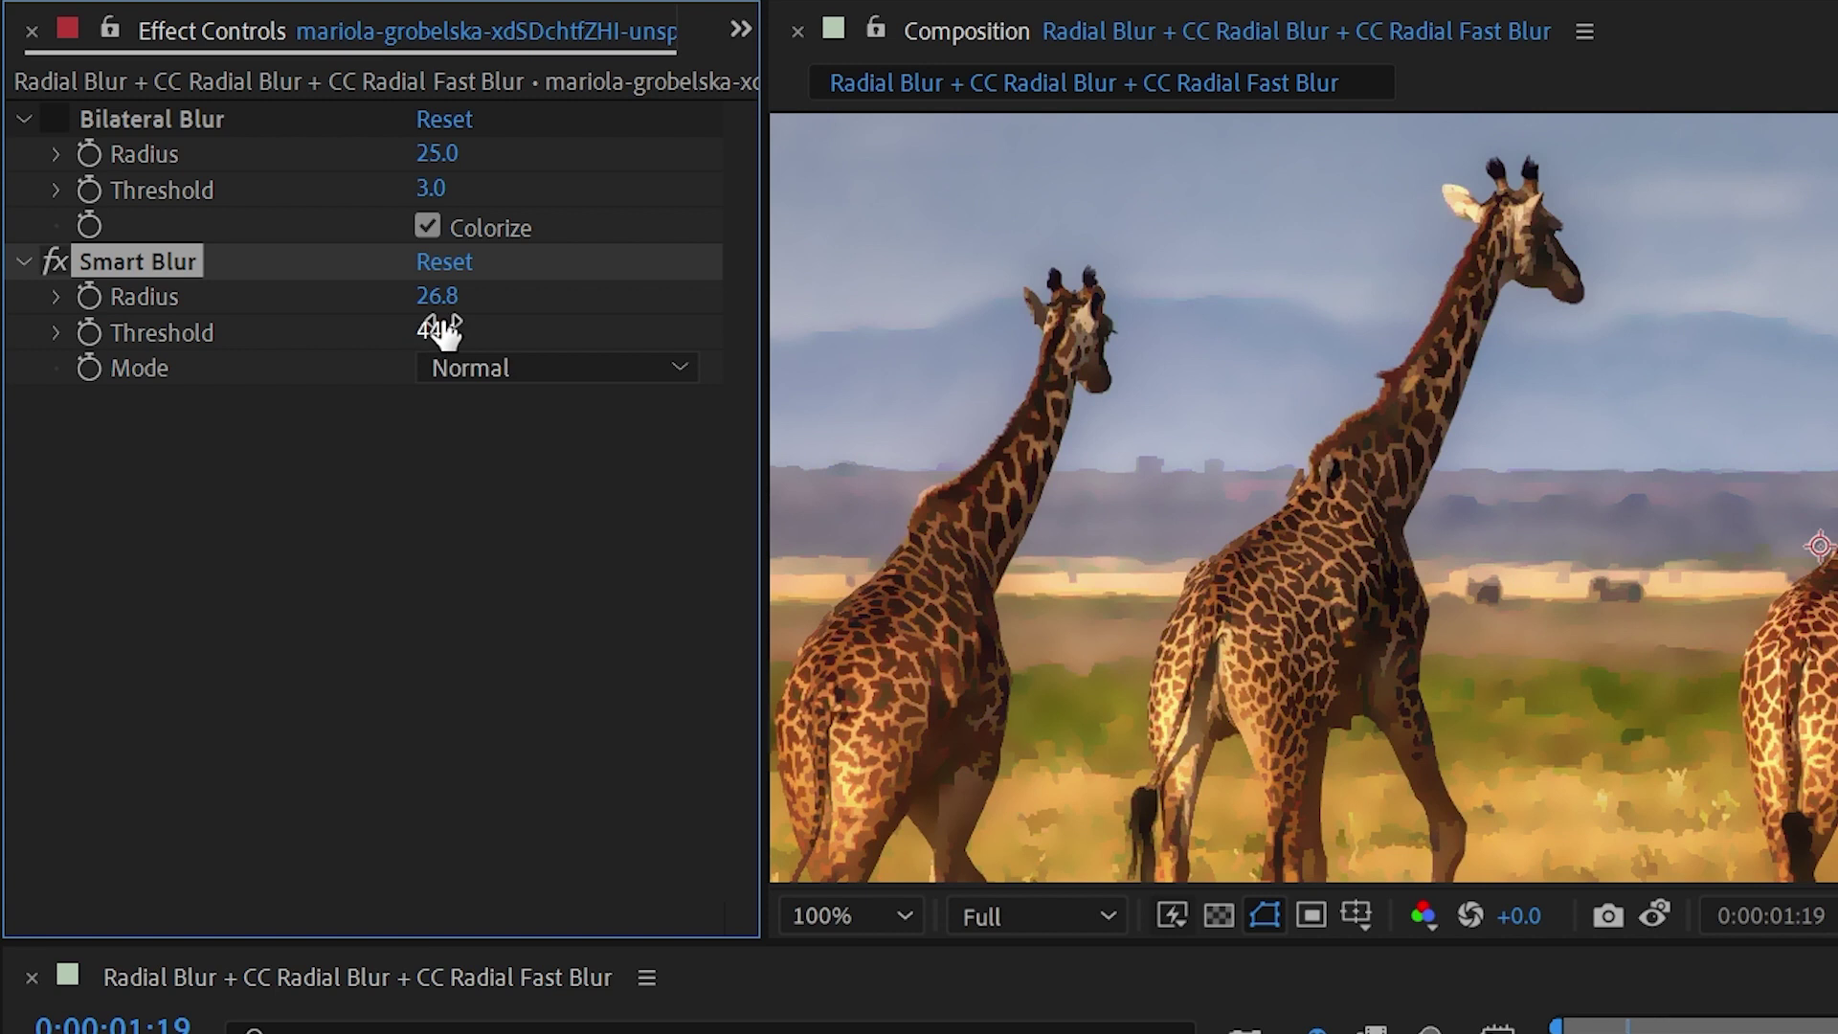
Step: Reset Smart Blur to defaults and switch its Mode to Edge Only
click(435, 258)
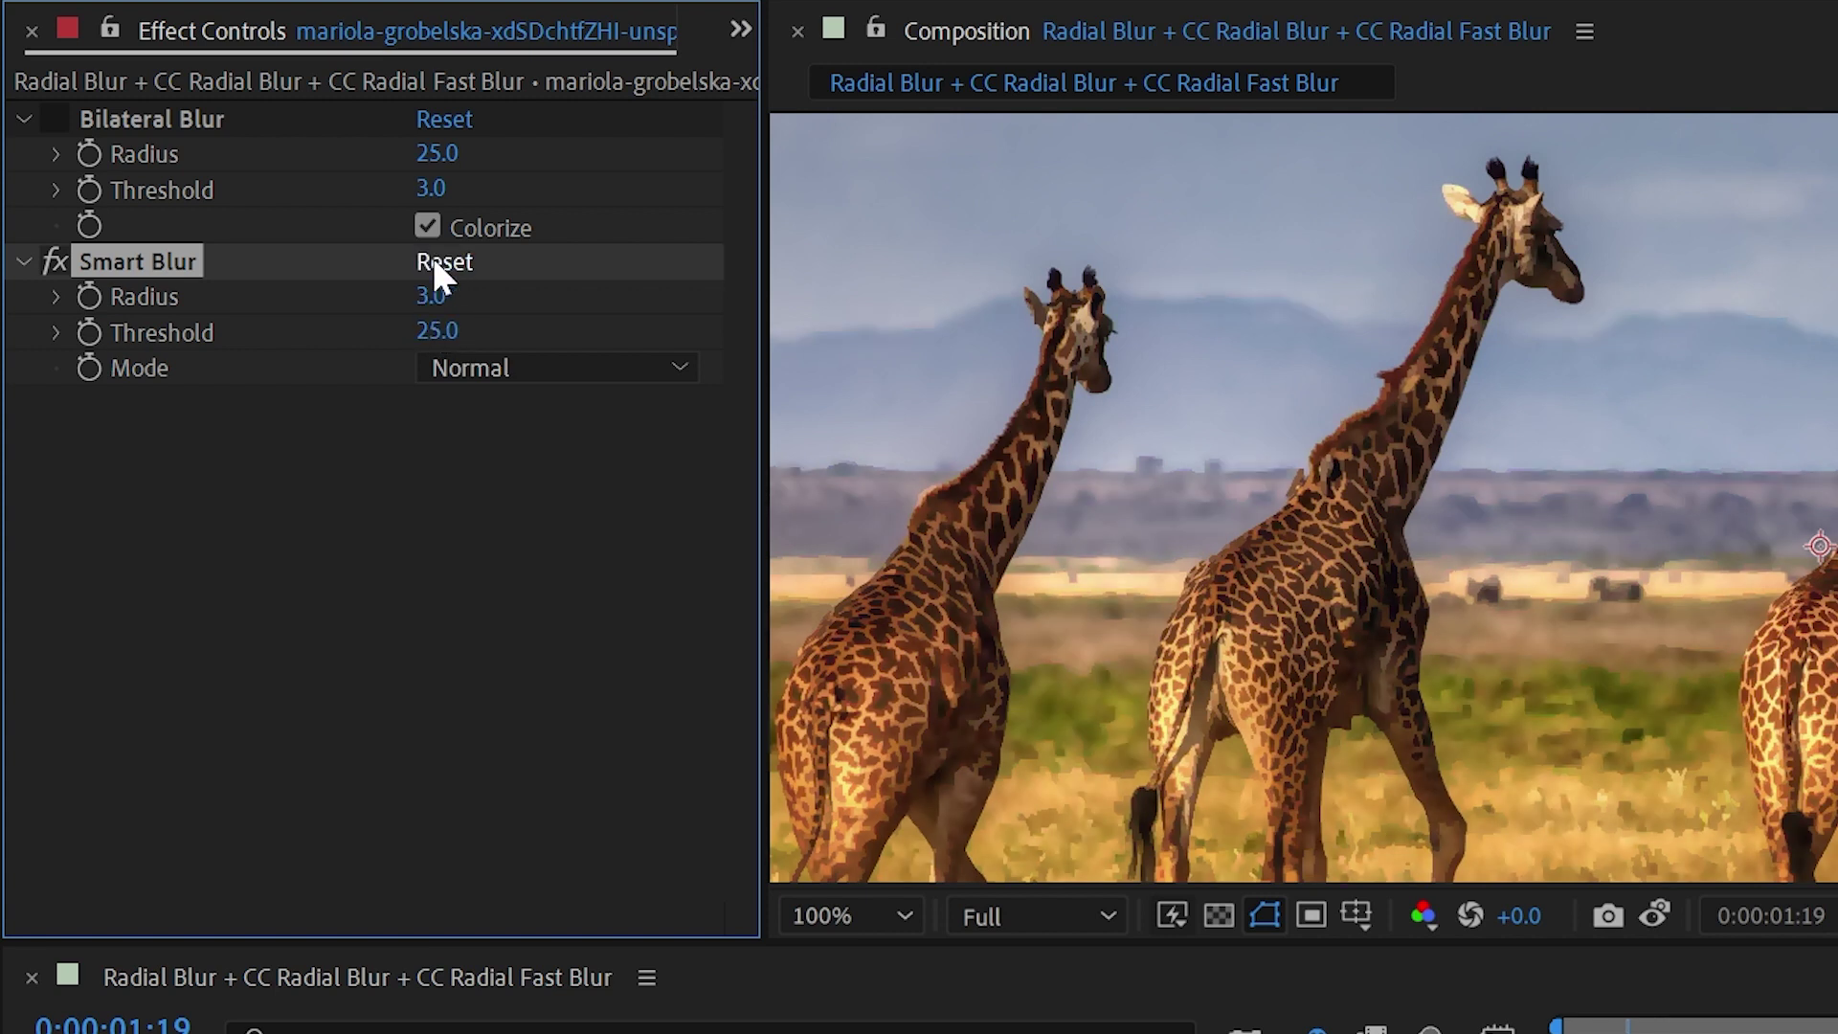
click(572, 373)
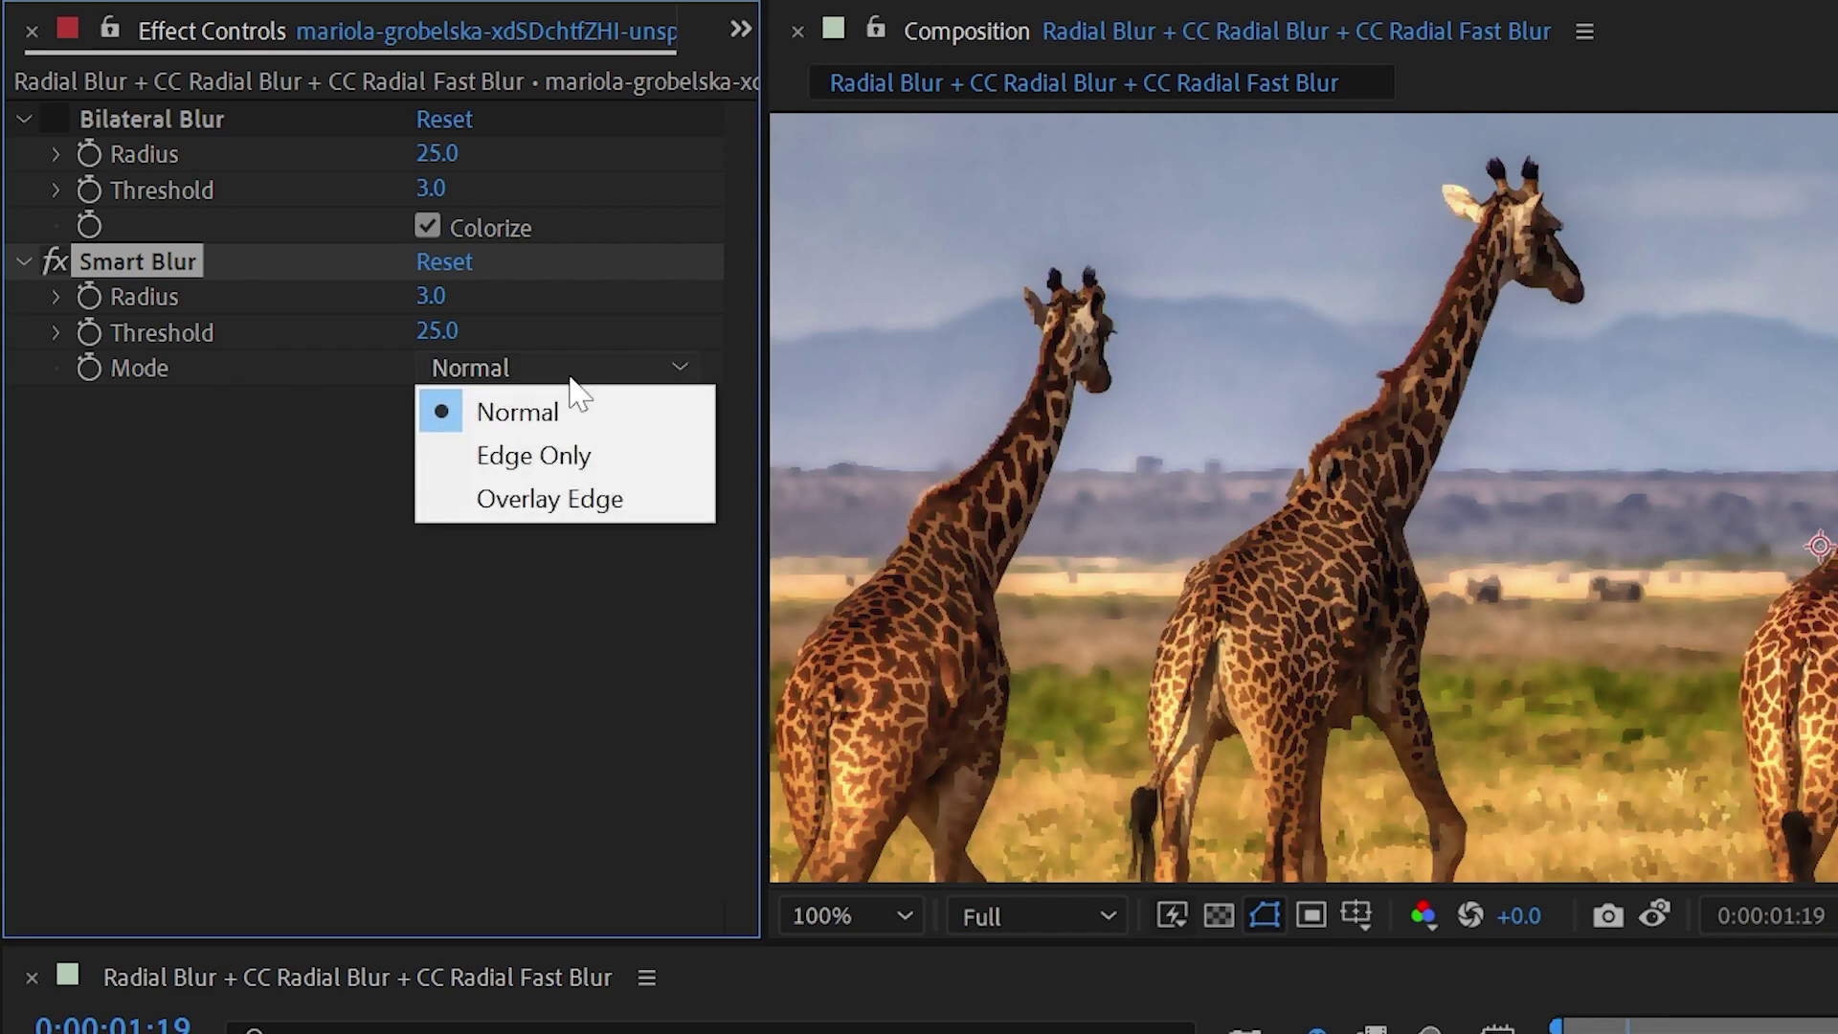
click(595, 457)
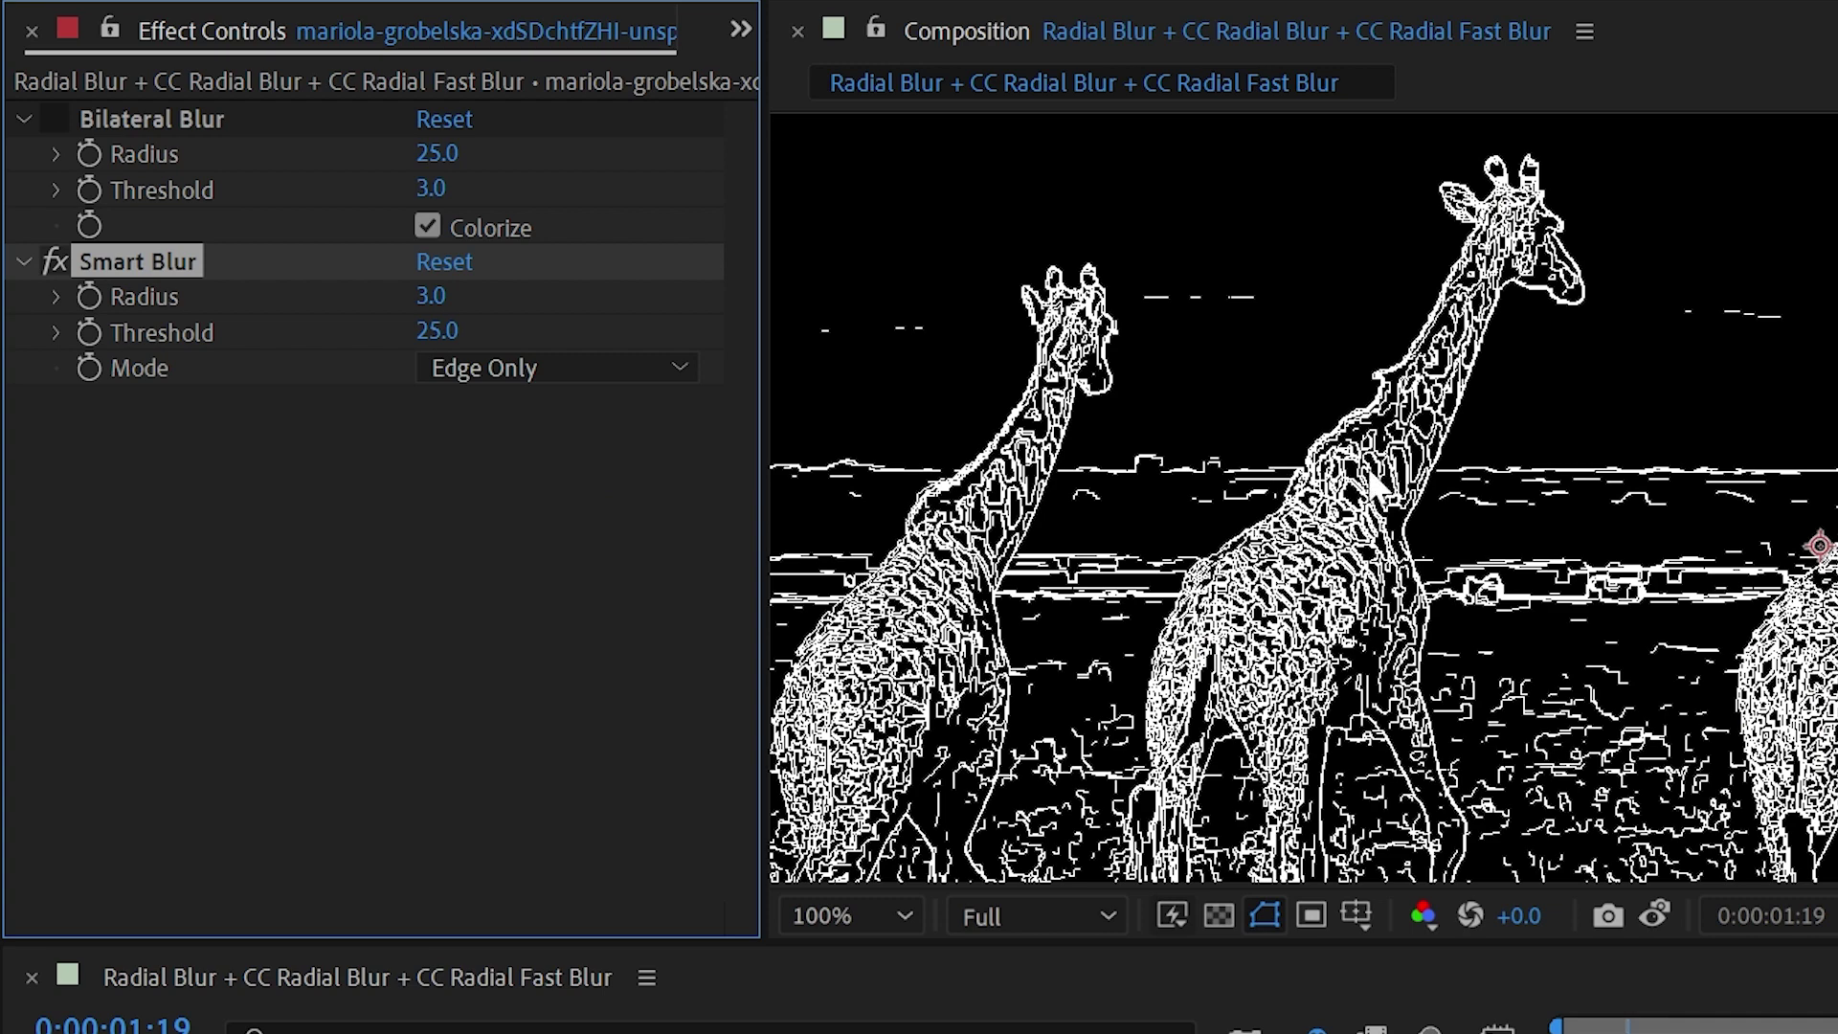
scroll(1390, 471, up, 2)
drag(1367, 448, 1311, 570)
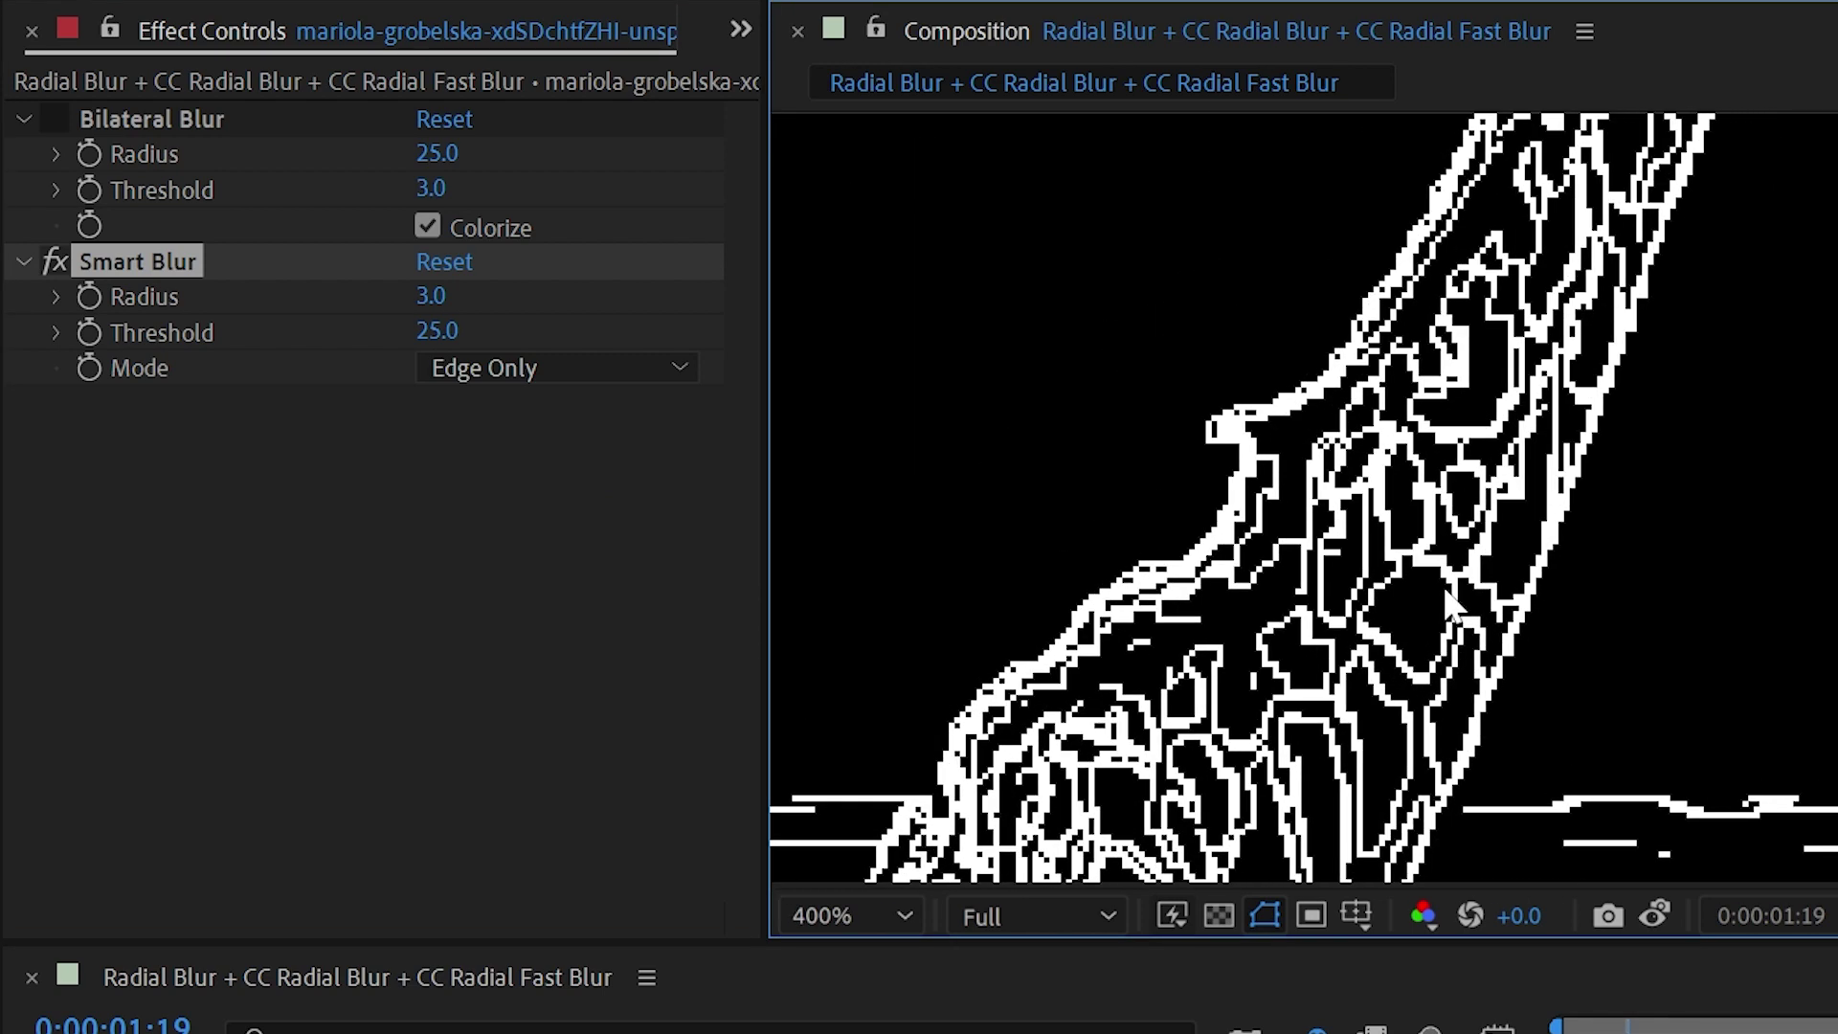
scroll(1367, 508, down, 1)
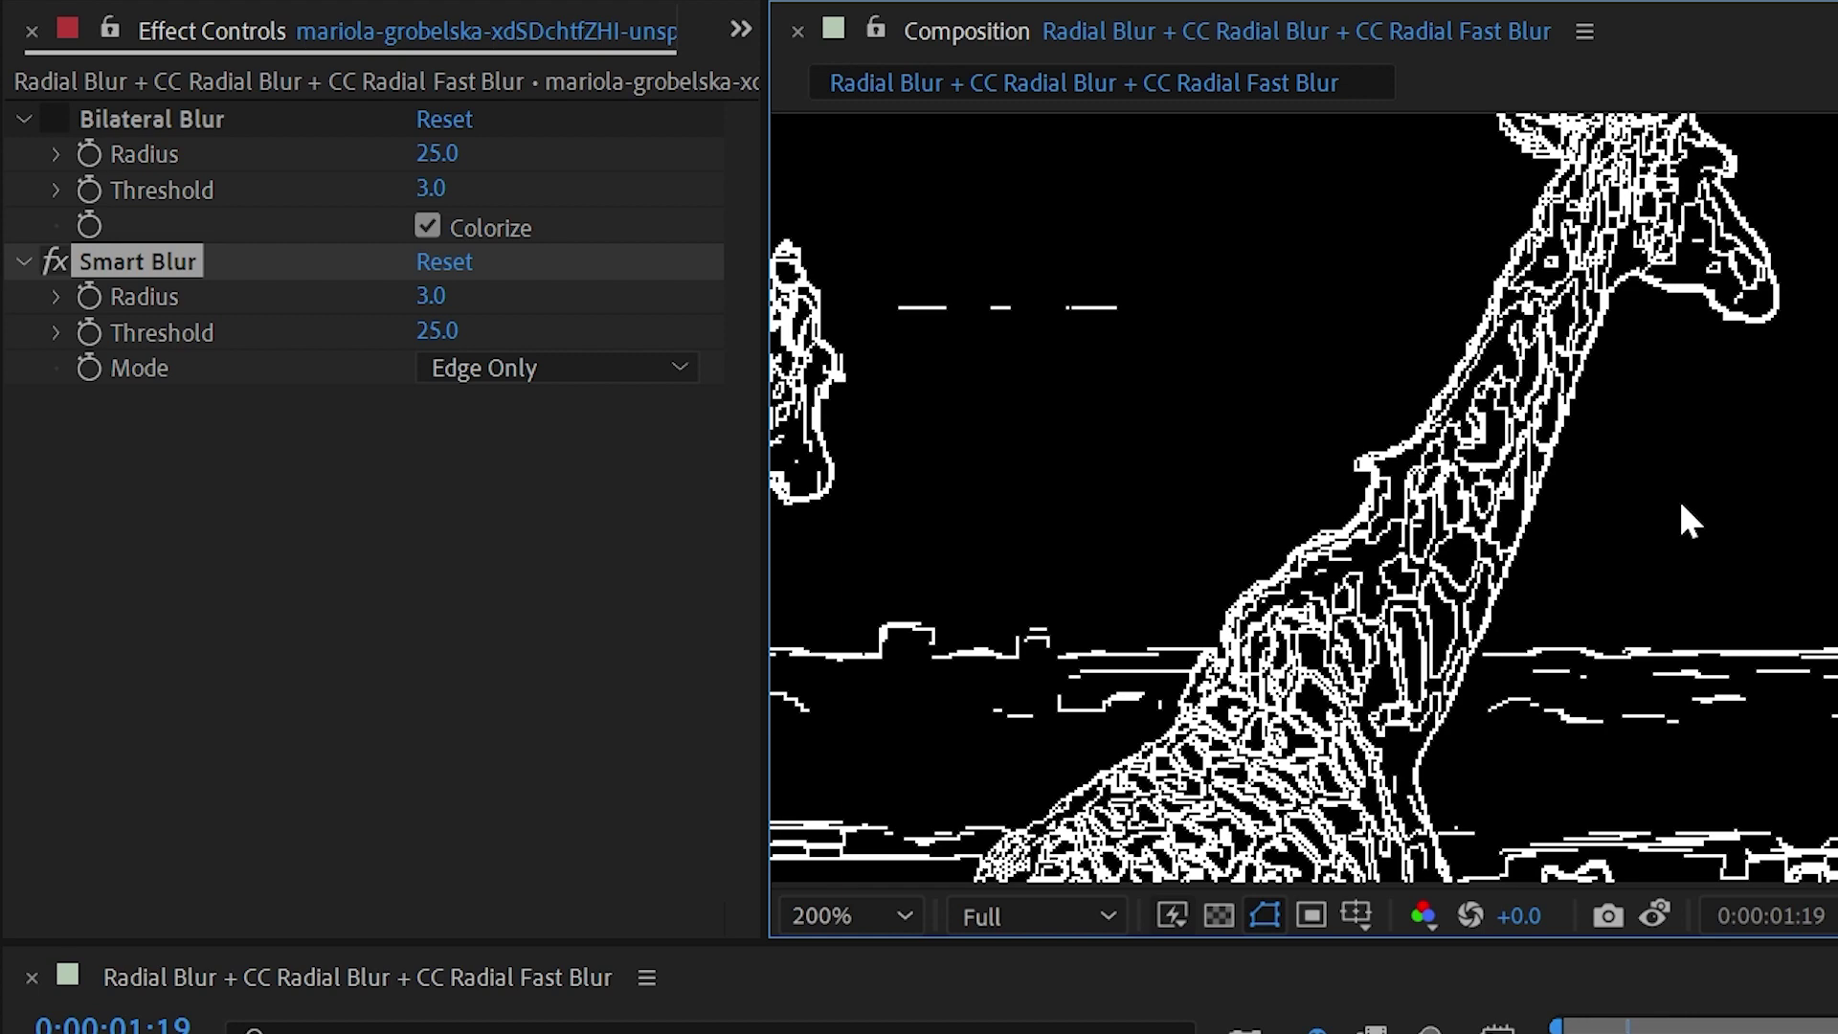
Step: Set Smart Blur Threshold to 44.3, keep Radius at 3.0, and choose Overlay Edge mode
click(413, 341)
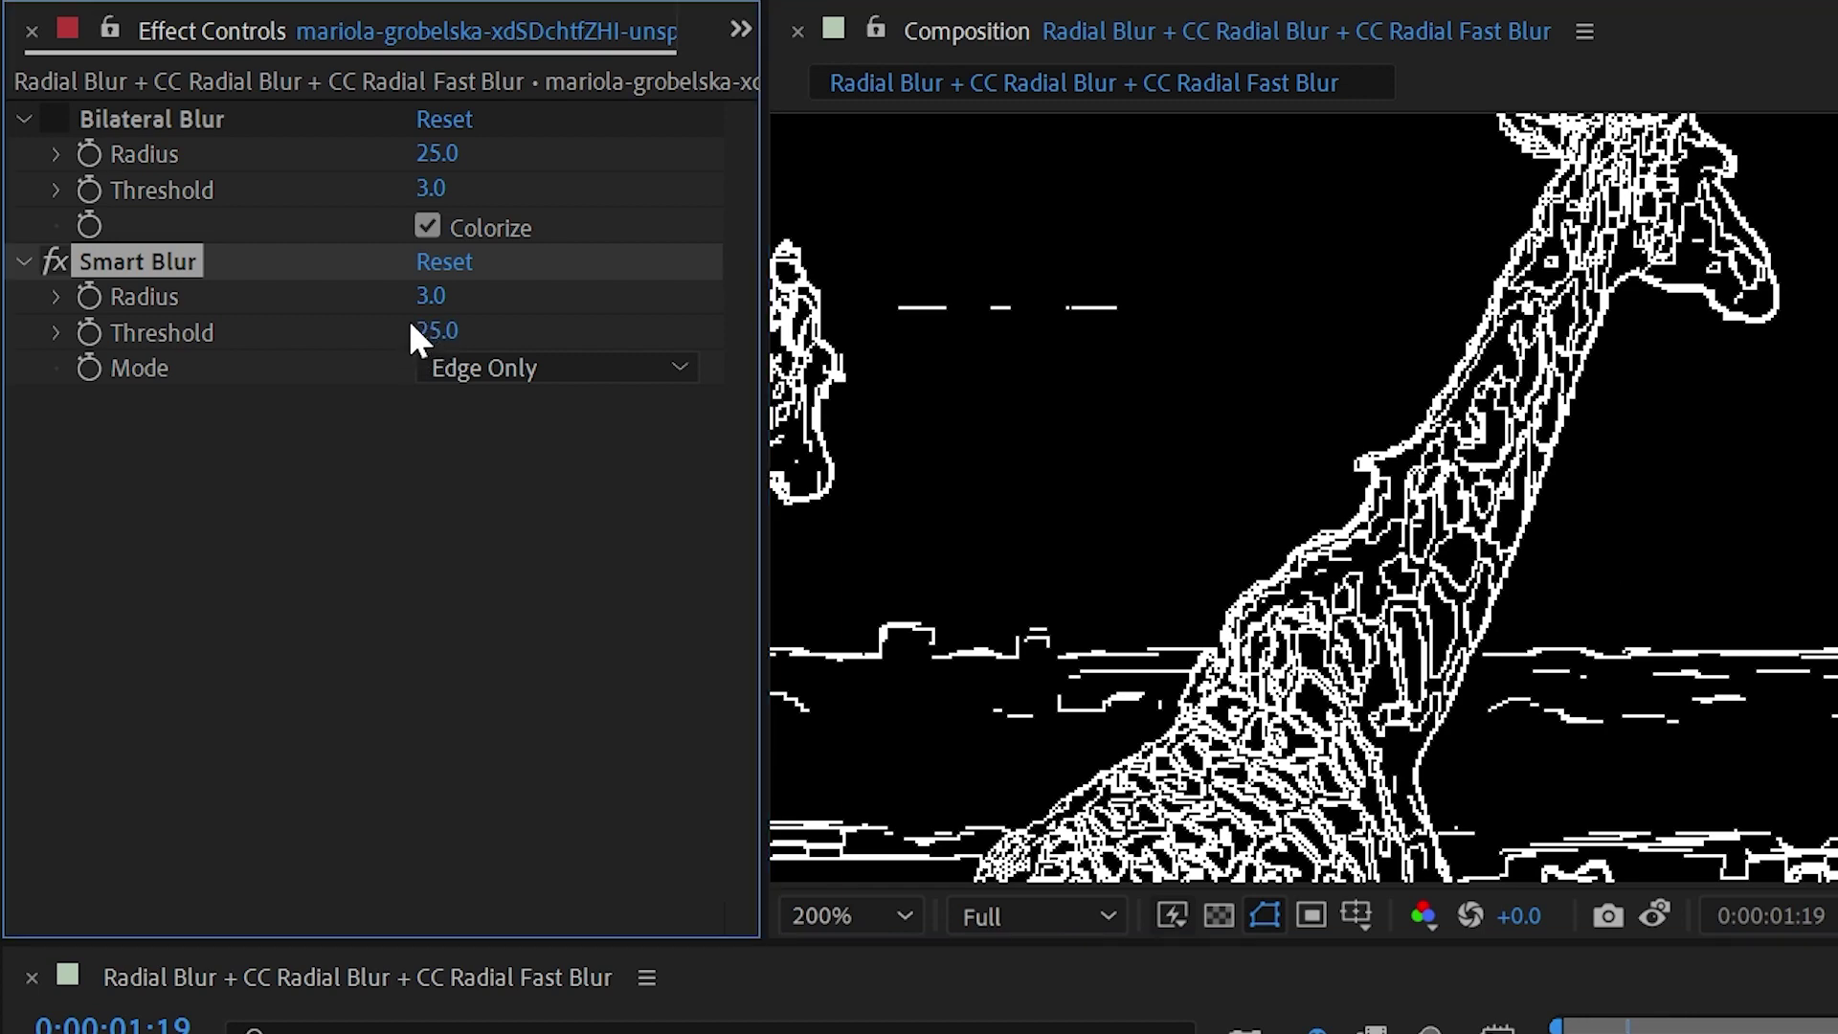
drag(426, 345, 972, 359)
drag(429, 296, 683, 319)
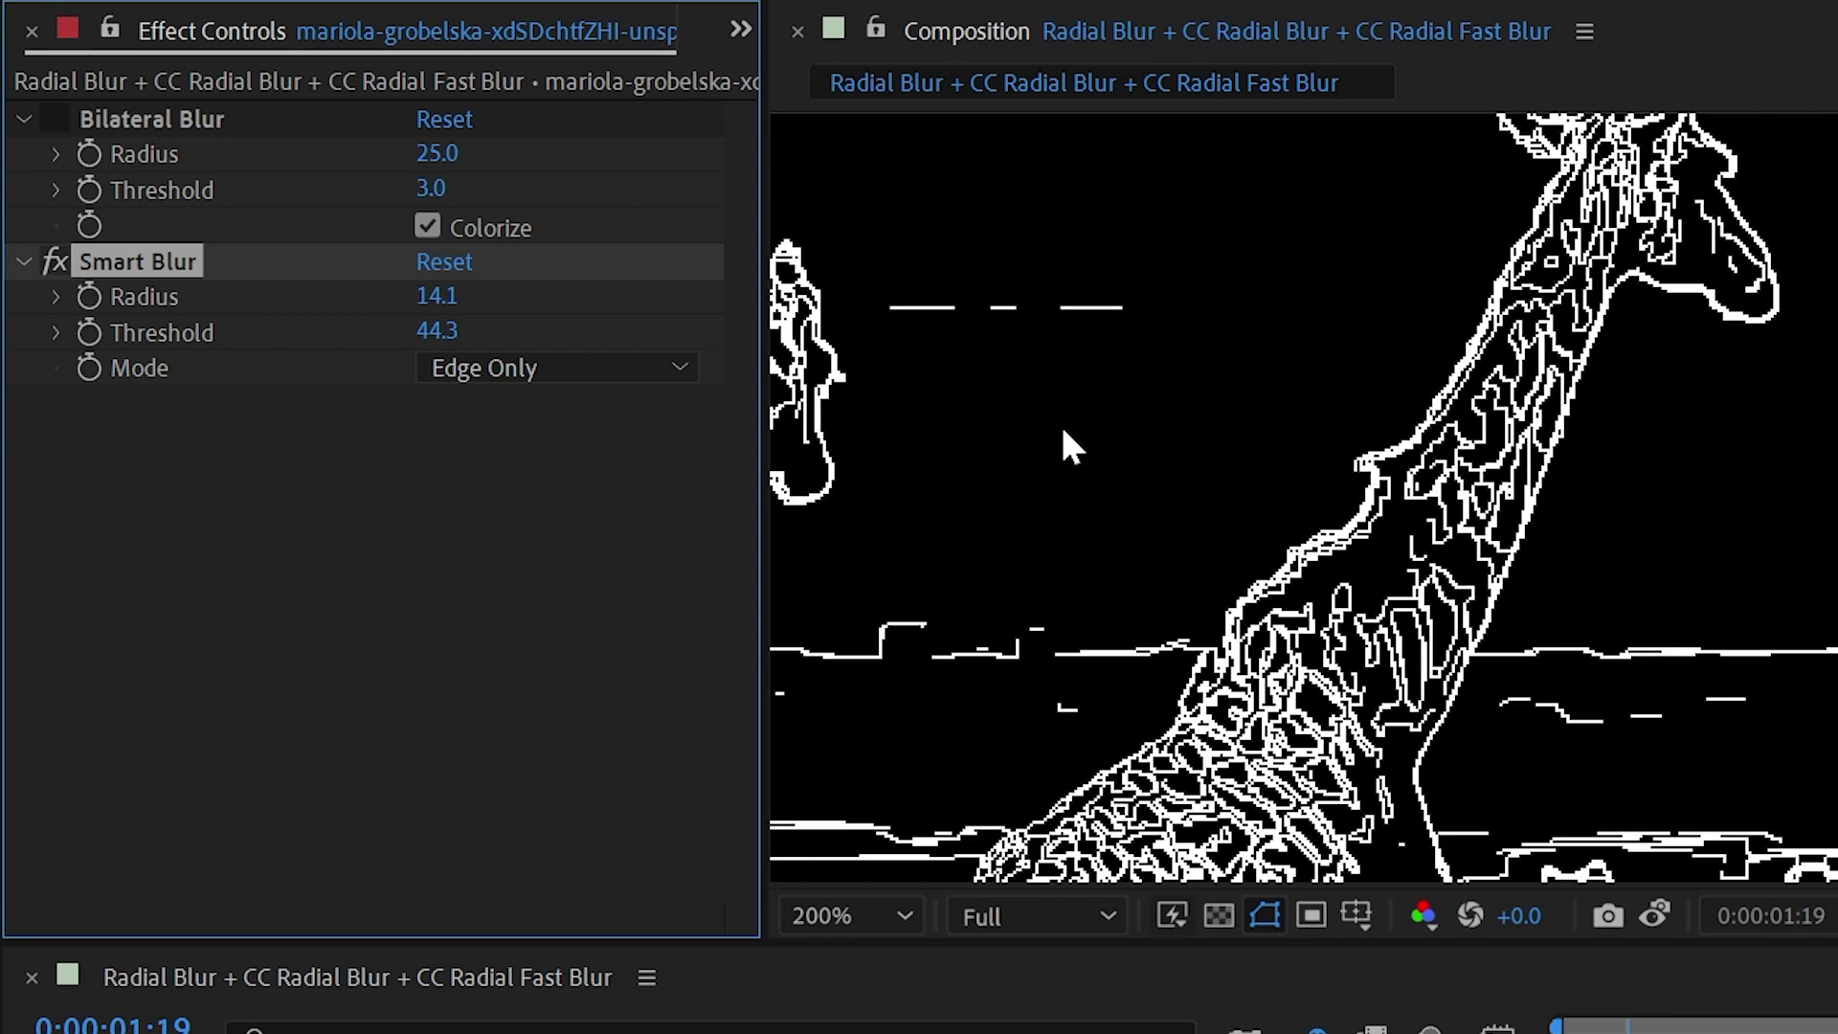
key(ctrl+z)
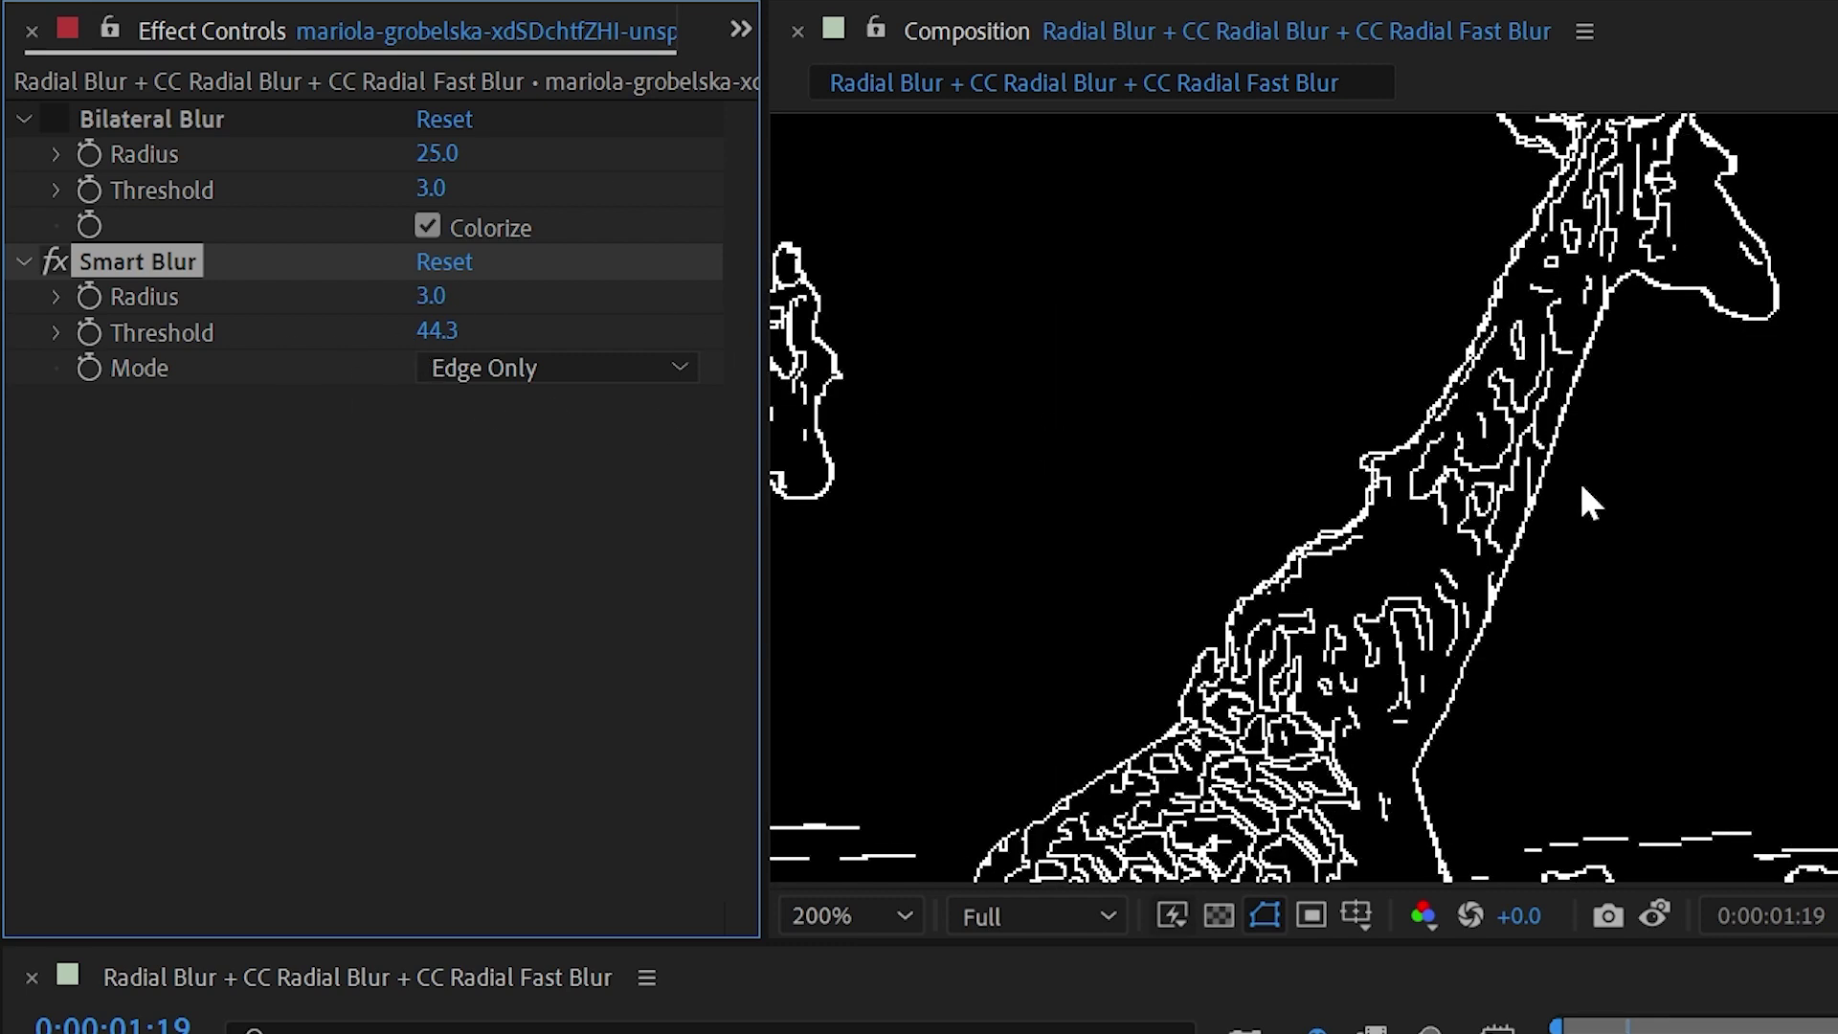
click(507, 369)
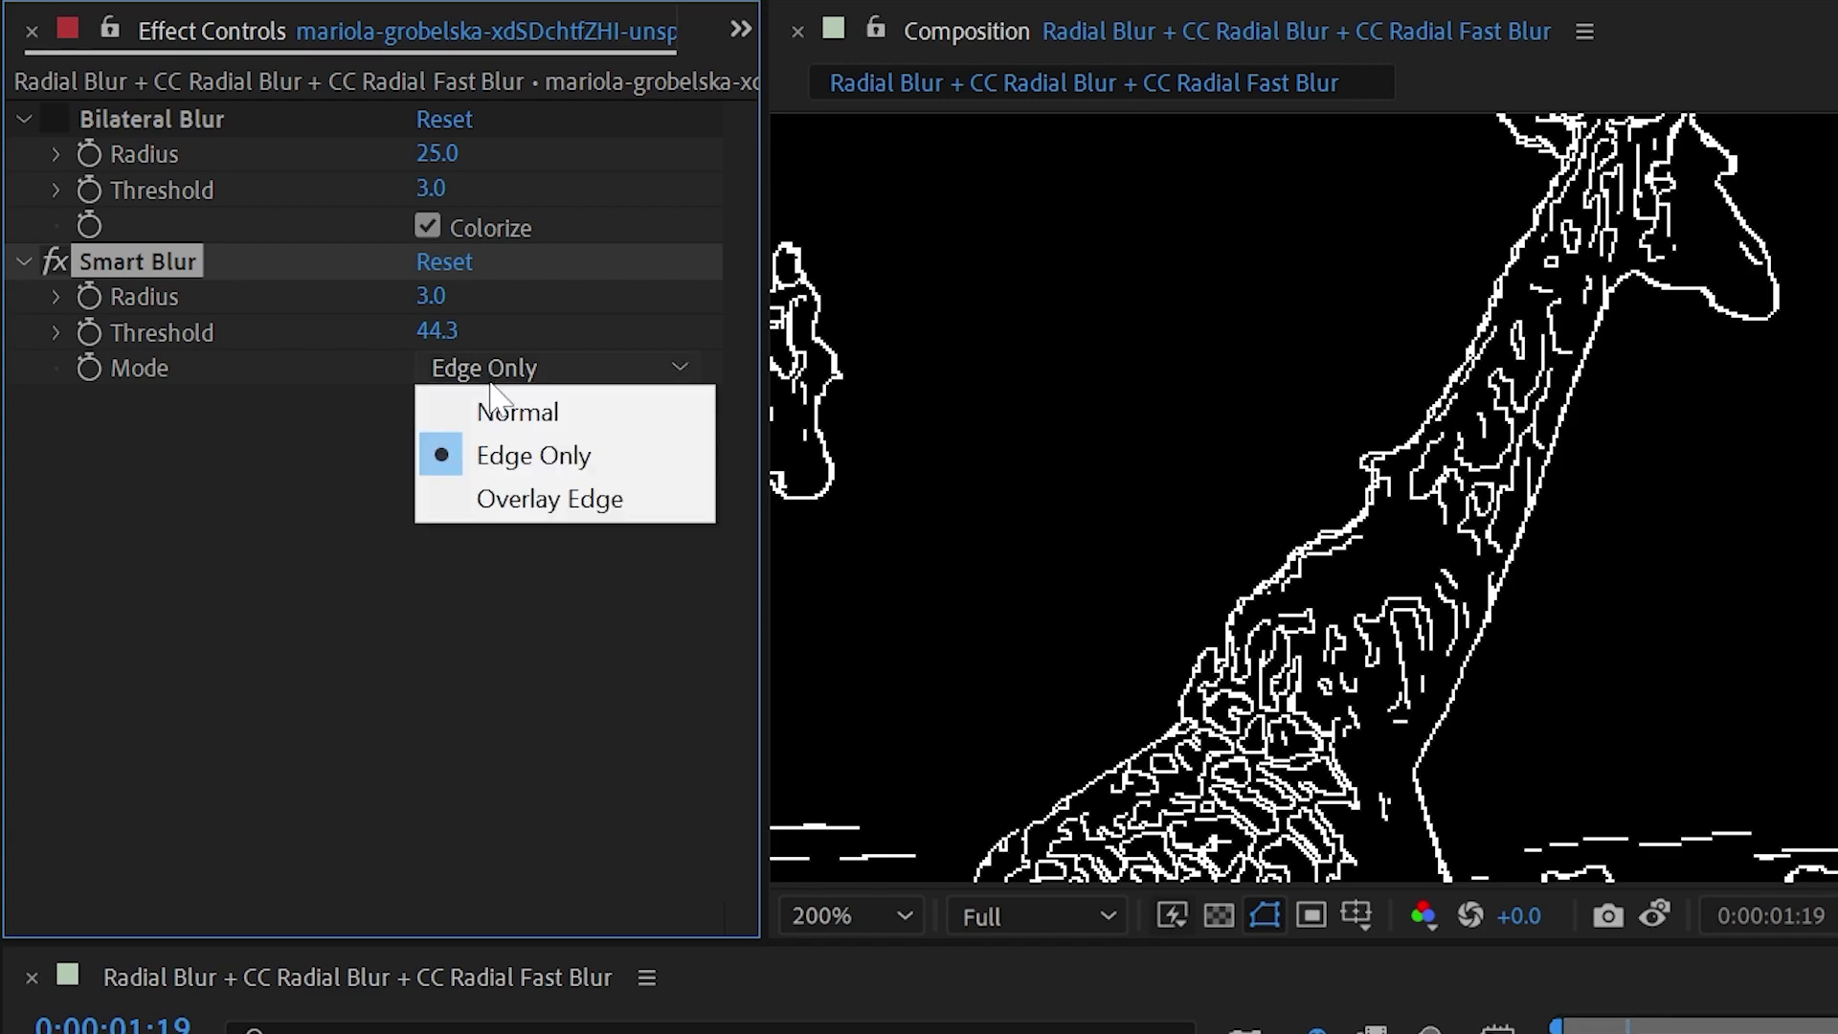
click(599, 501)
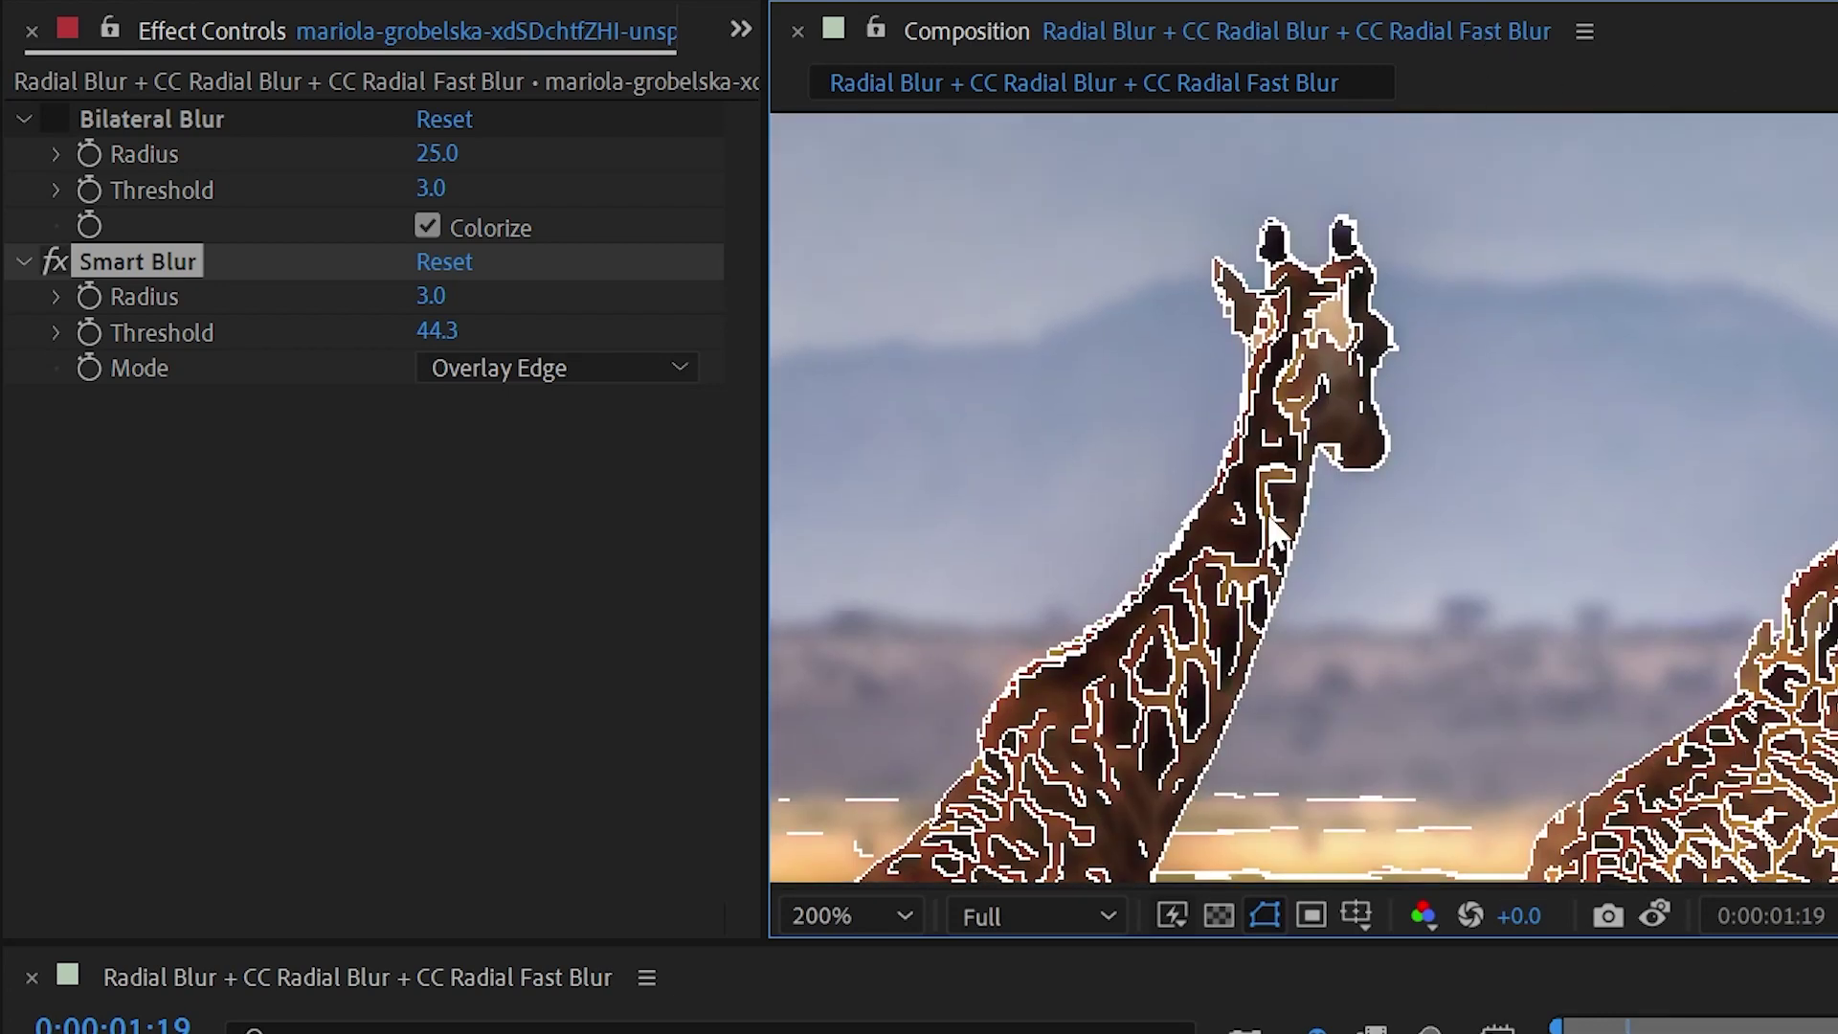
scroll(1263, 527, down, 4)
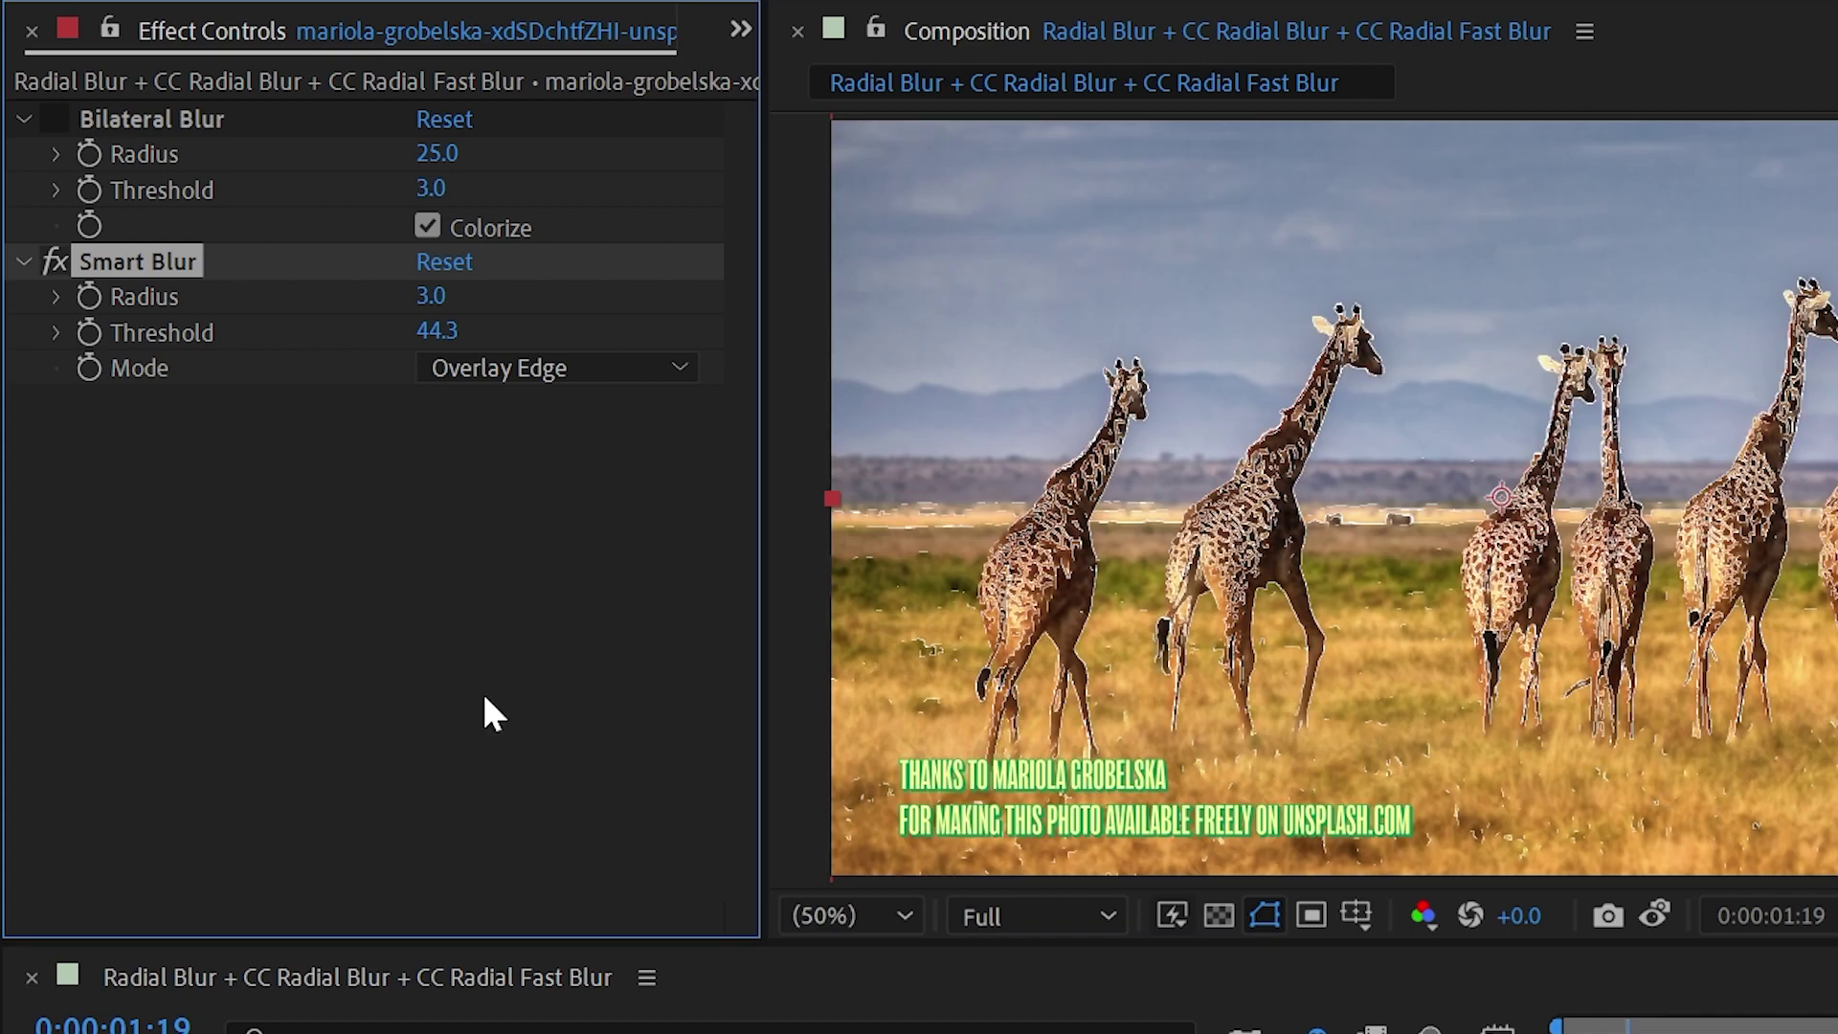